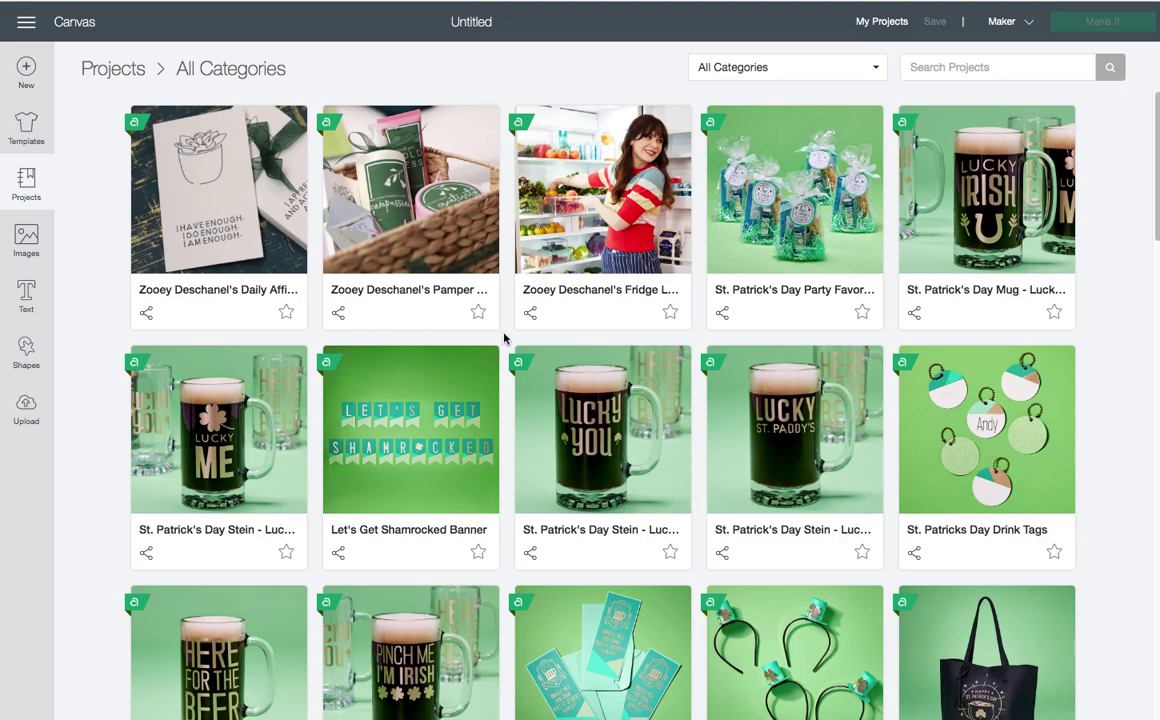
# Scroll the All Categories grid down to the mug projects and open Mug Design Setup
pyautogui.scroll(-5, 505, 339)
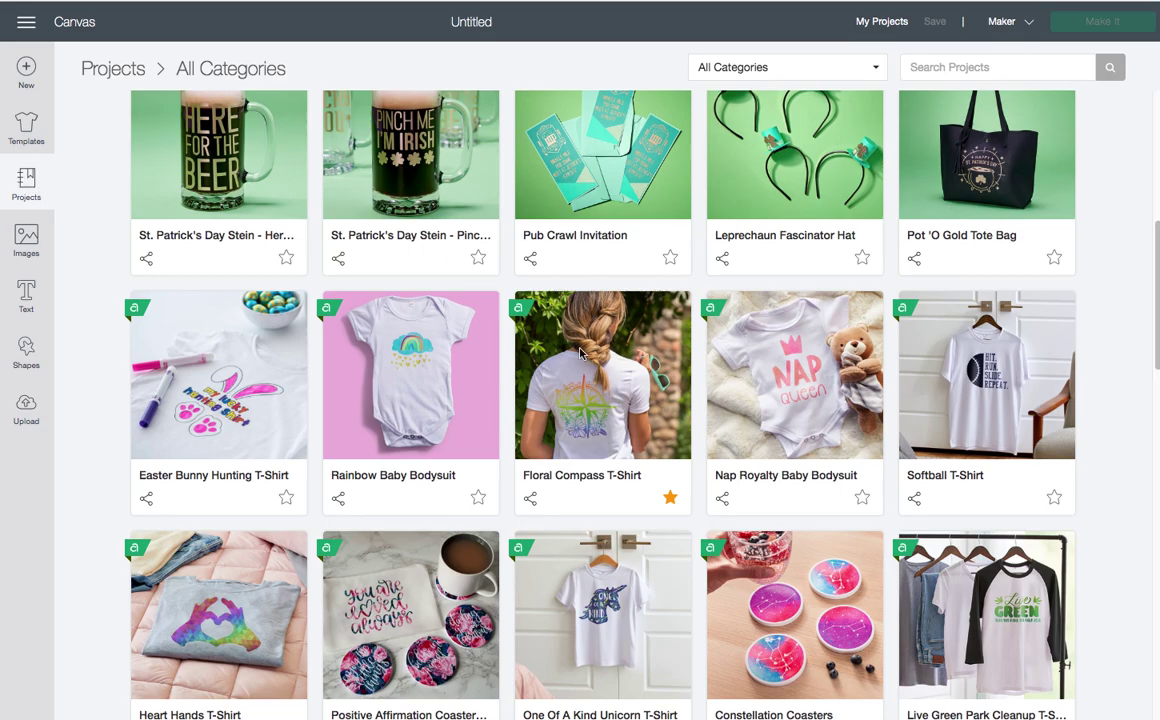
pyautogui.scroll(-1, 692, 345)
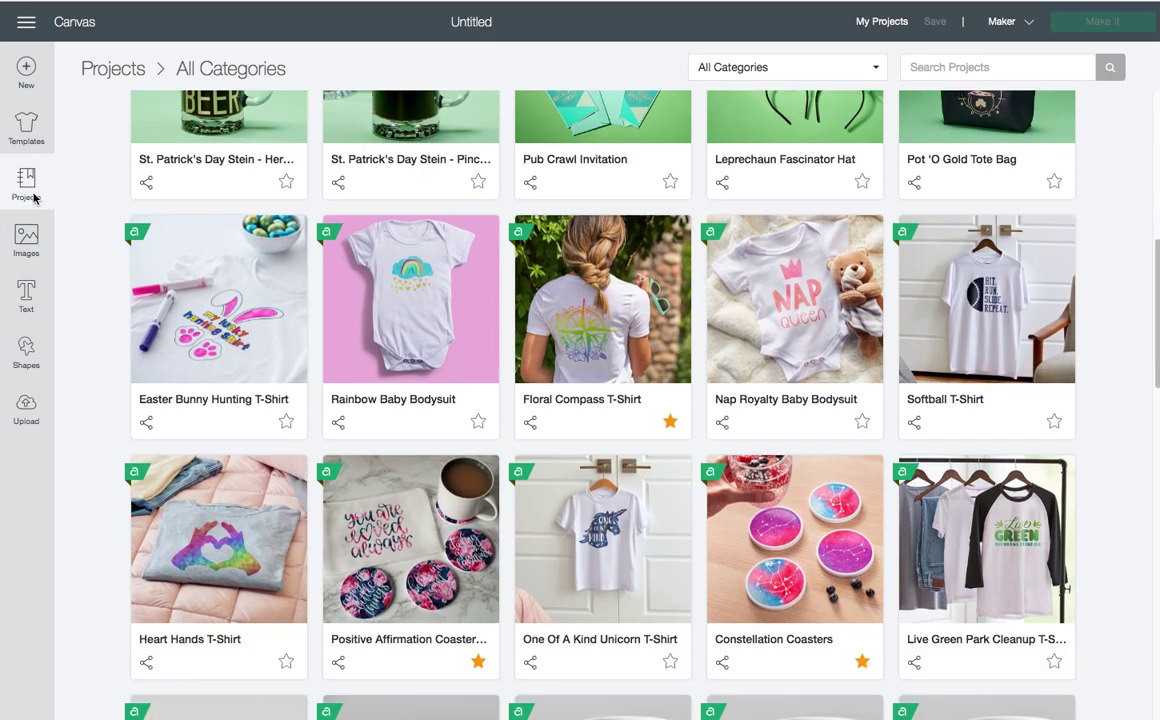
pyautogui.scroll(-6, 575, 302)
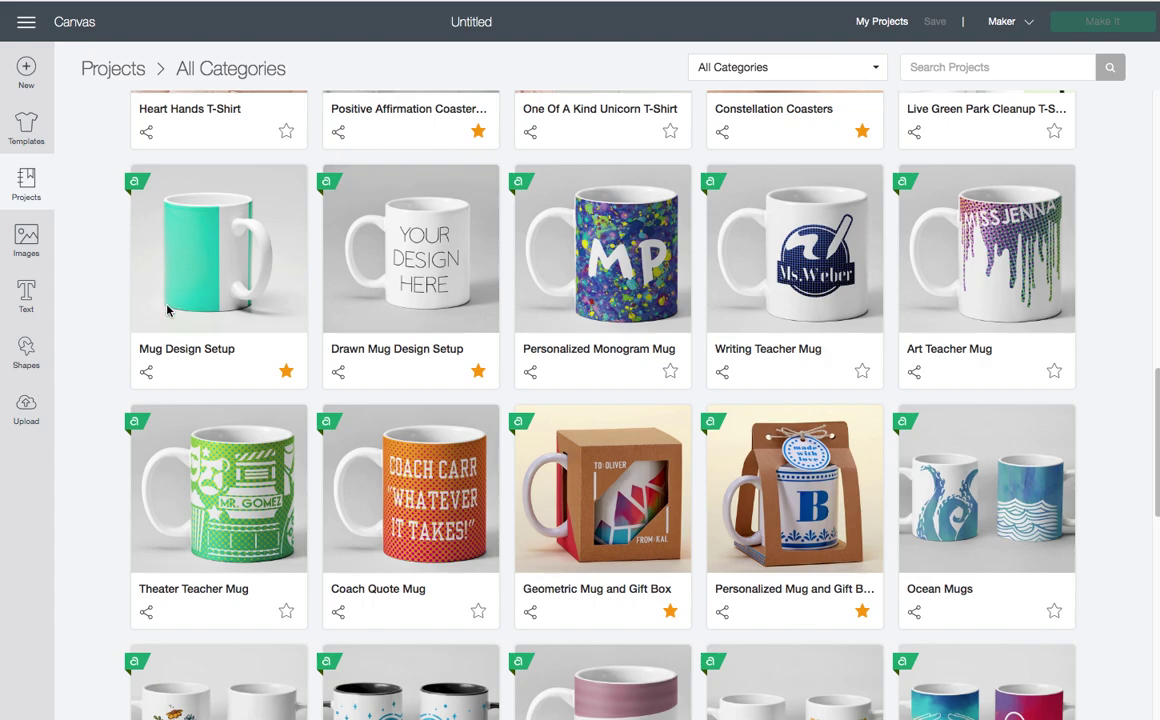
pyautogui.click(214, 236)
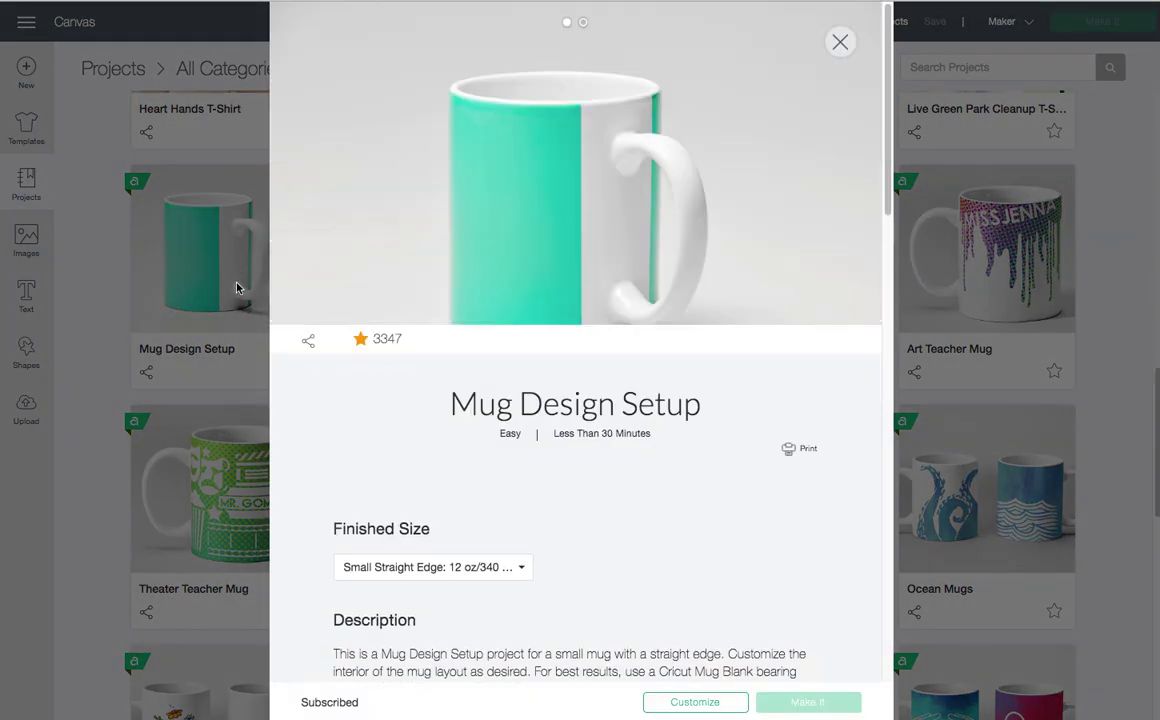
# Review the finished mug sizes, keep Small Straight Edge 12 oz/340 ml, and load the template
pyautogui.click(466, 567)
pyautogui.scroll(-4, 510, 490)
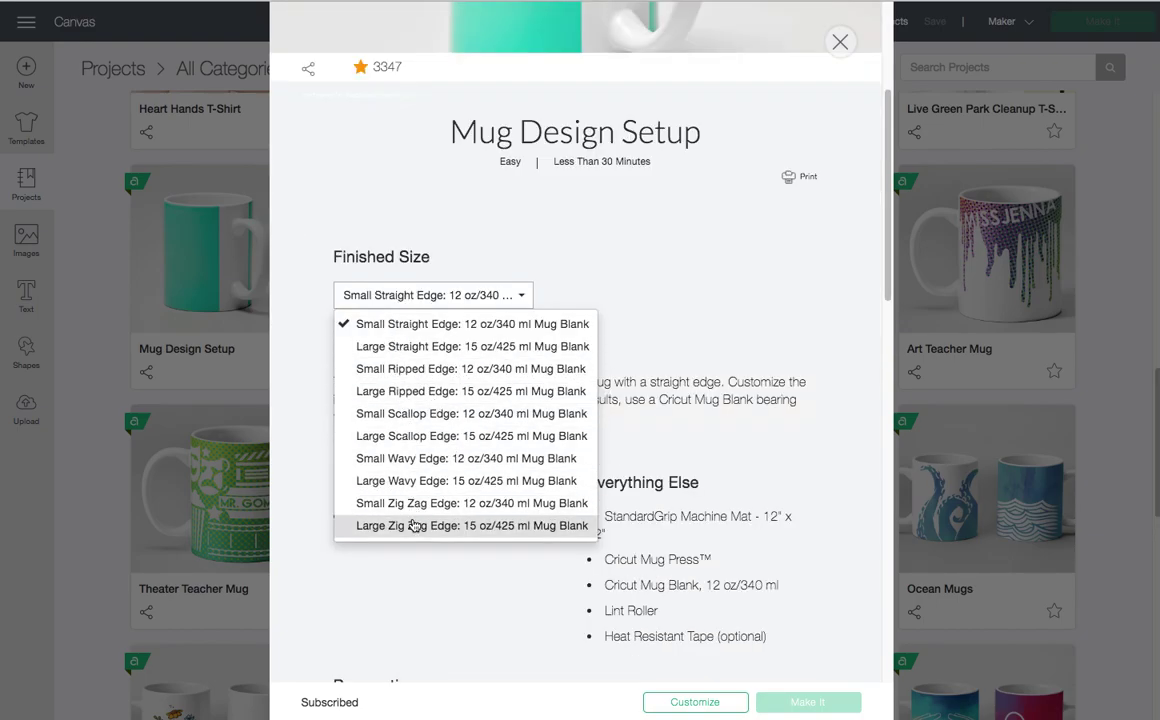
pyautogui.scroll(4, 590, 406)
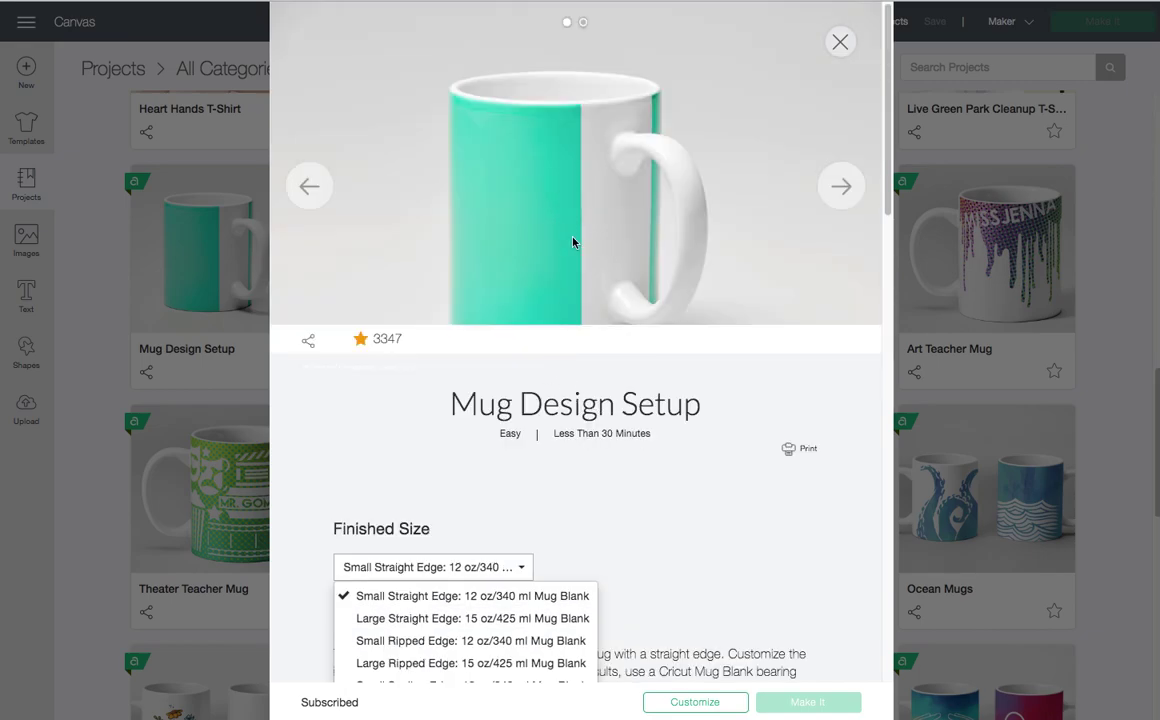
pyautogui.scroll(-2, 489, 459)
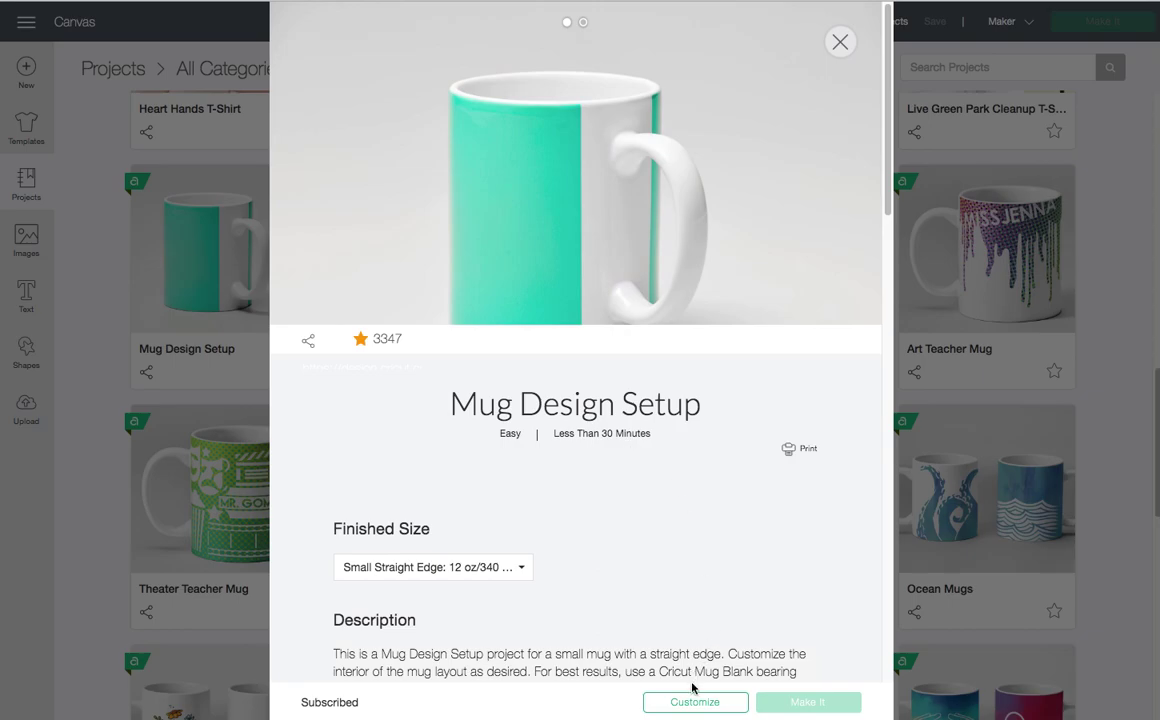
pyautogui.click(696, 703)
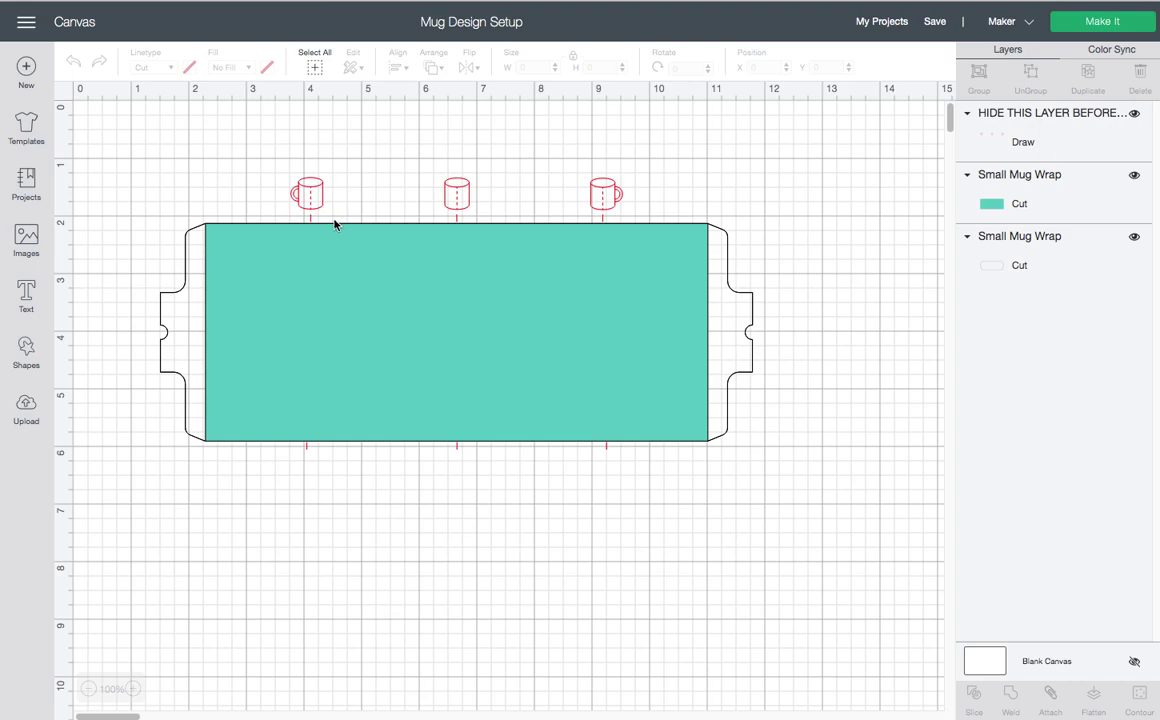
# Go to the Images library to browse All Images for a design
pyautogui.click(26, 238)
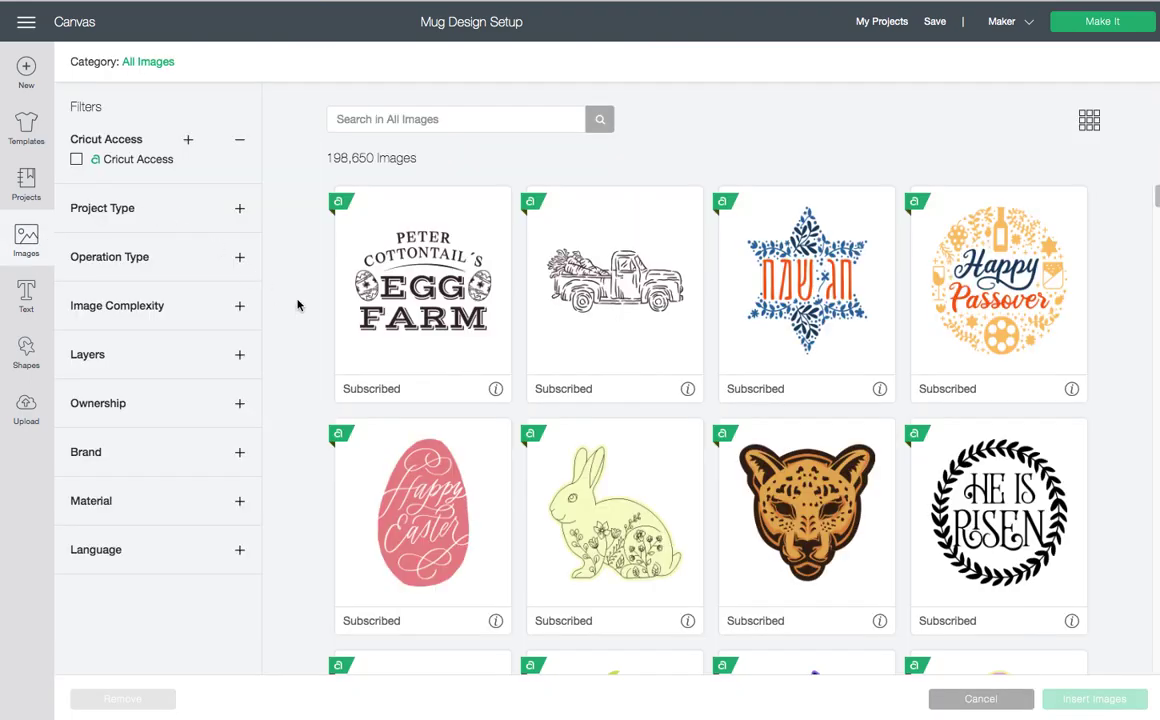
# Find the Butterfly Floral Design image and insert it onto the canvas
pyautogui.scroll(-3, 316, 320)
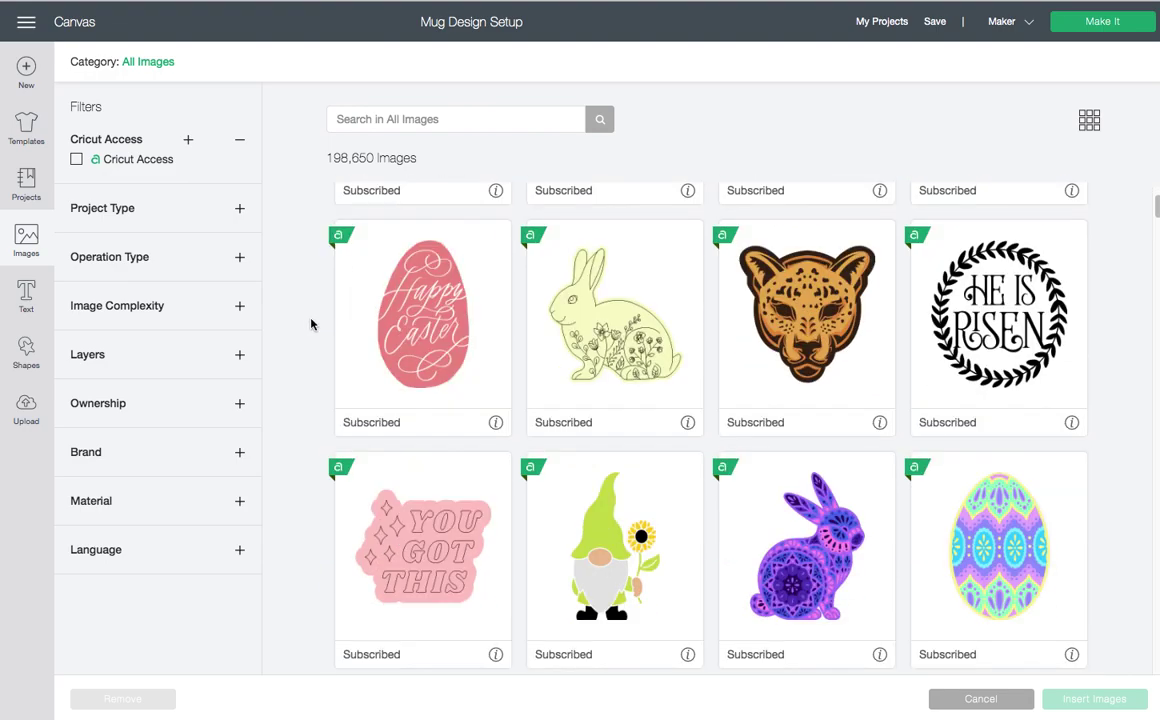
pyautogui.scroll(-6, 310, 324)
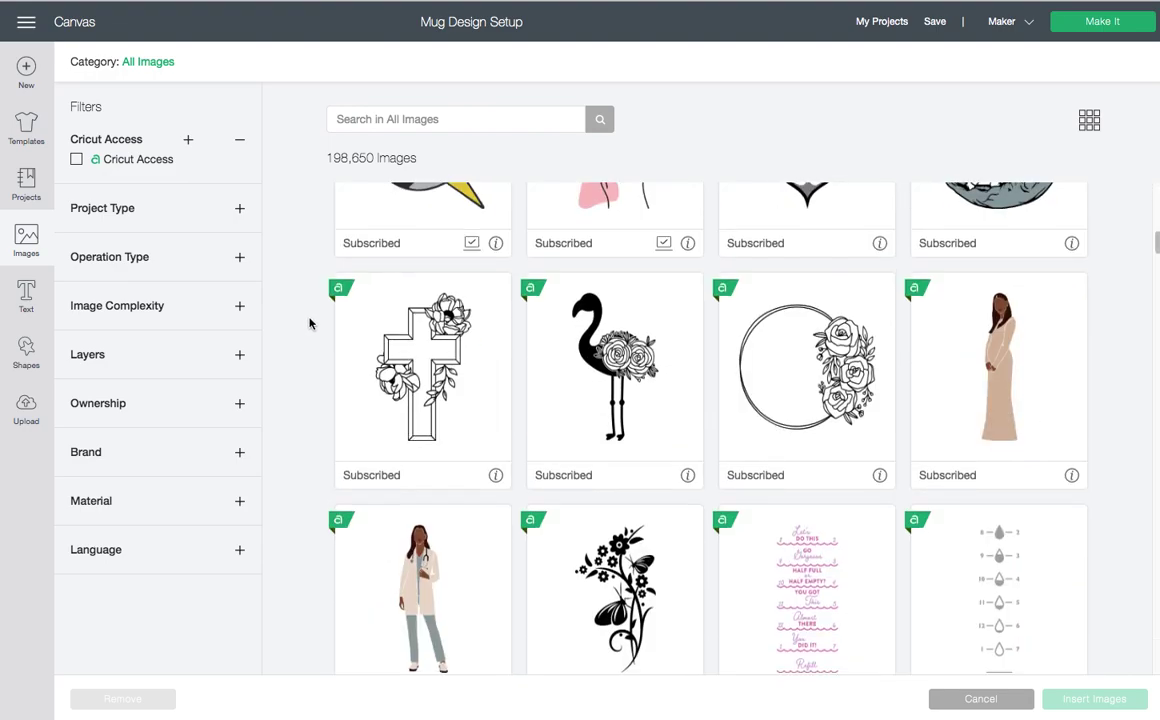
pyautogui.scroll(-7, 310, 324)
pyautogui.scroll(5, 310, 324)
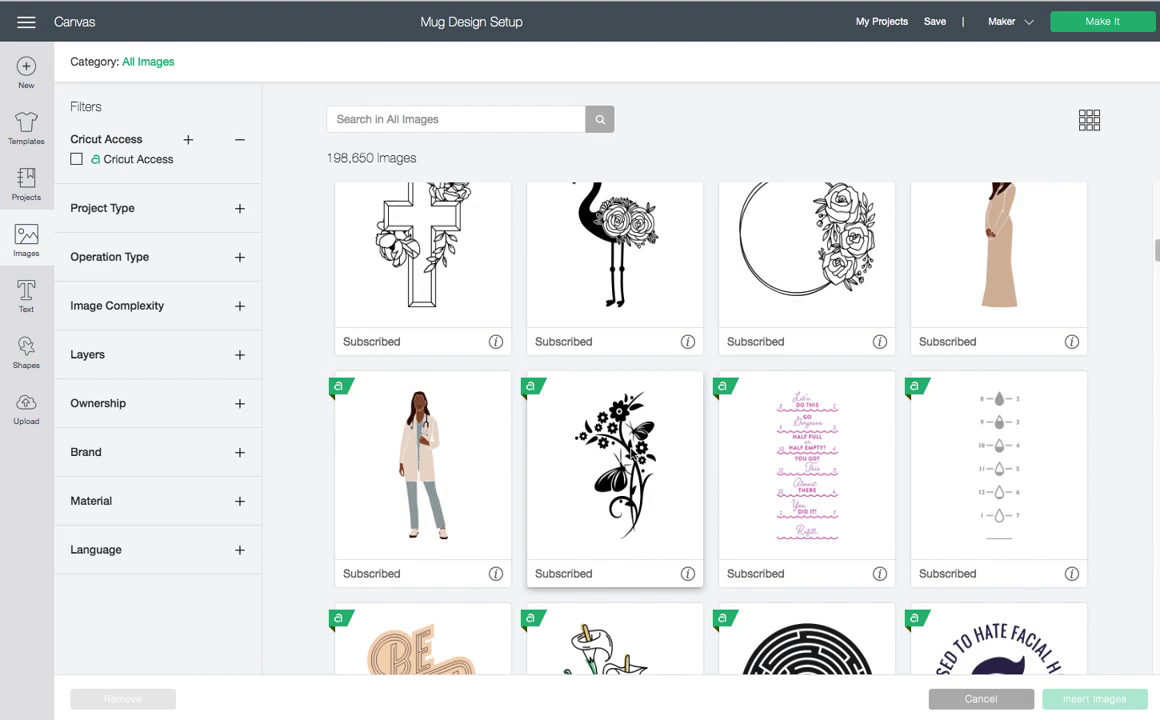
pyautogui.click(576, 412)
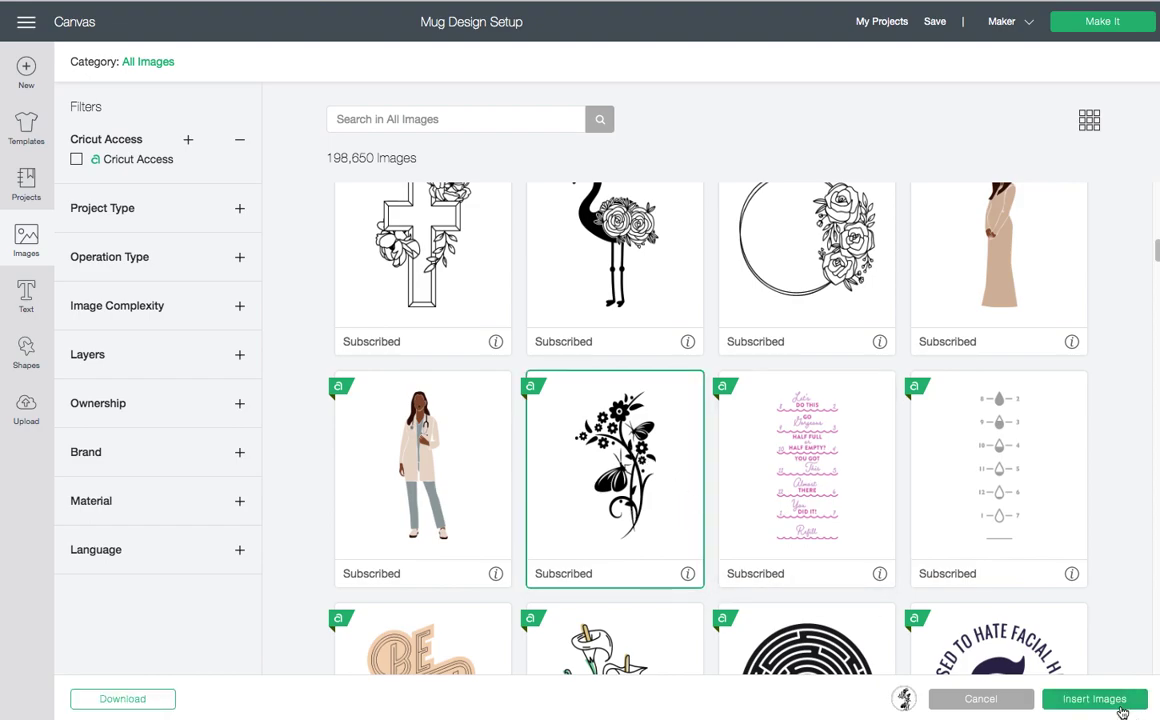
pyautogui.click(1094, 699)
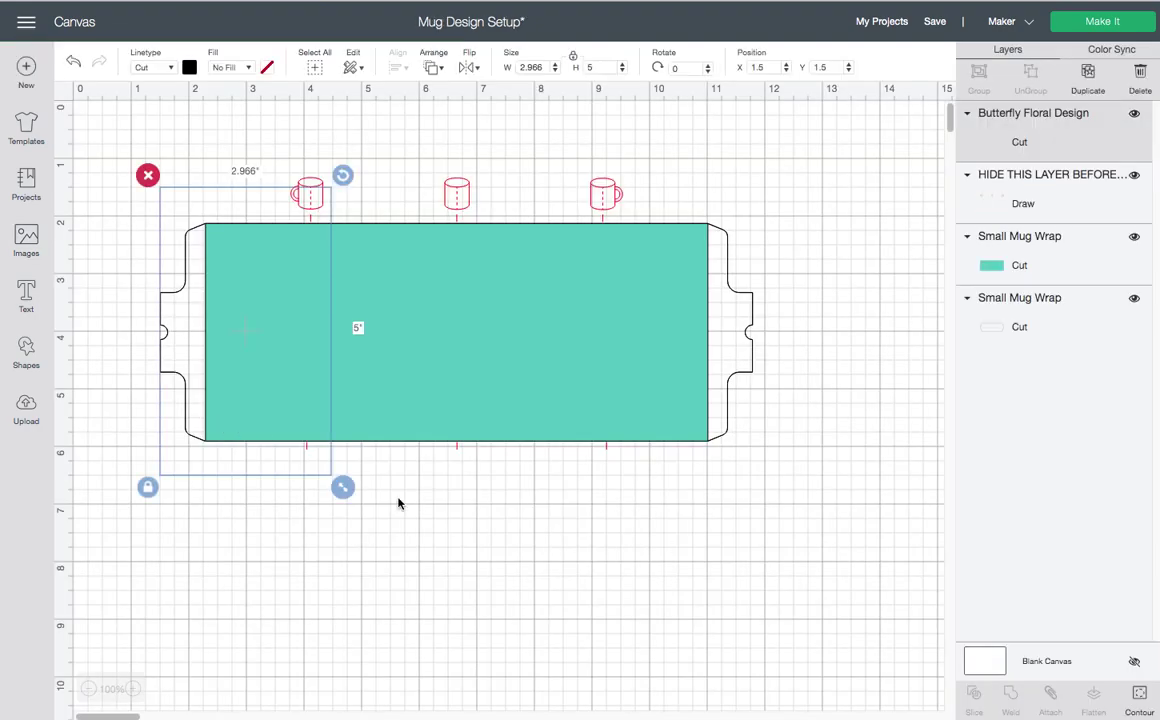
# Resize the butterfly floral to 1.985 by 3.347 and set it near the wrap's bottom
pyautogui.moveTo(250, 366); pyautogui.dragTo(313, 471)
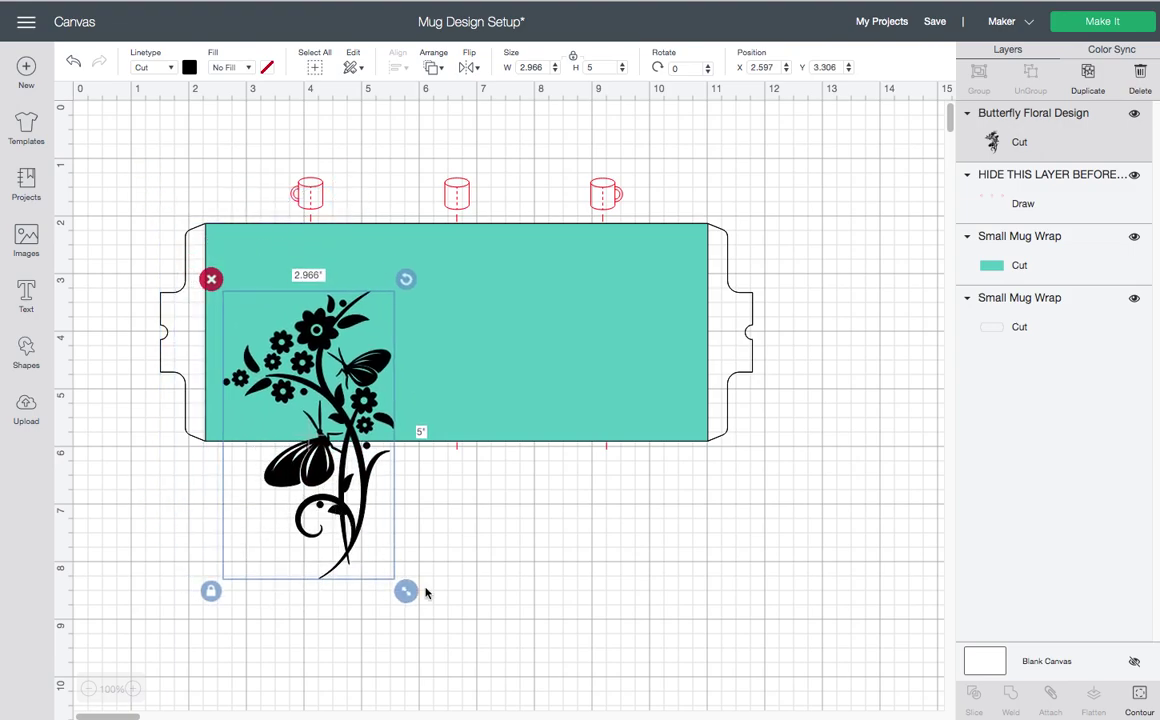
pyautogui.moveTo(411, 597); pyautogui.dragTo(330, 497)
pyautogui.moveTo(294, 432); pyautogui.dragTo(356, 598)
pyautogui.rightClick(358, 540)
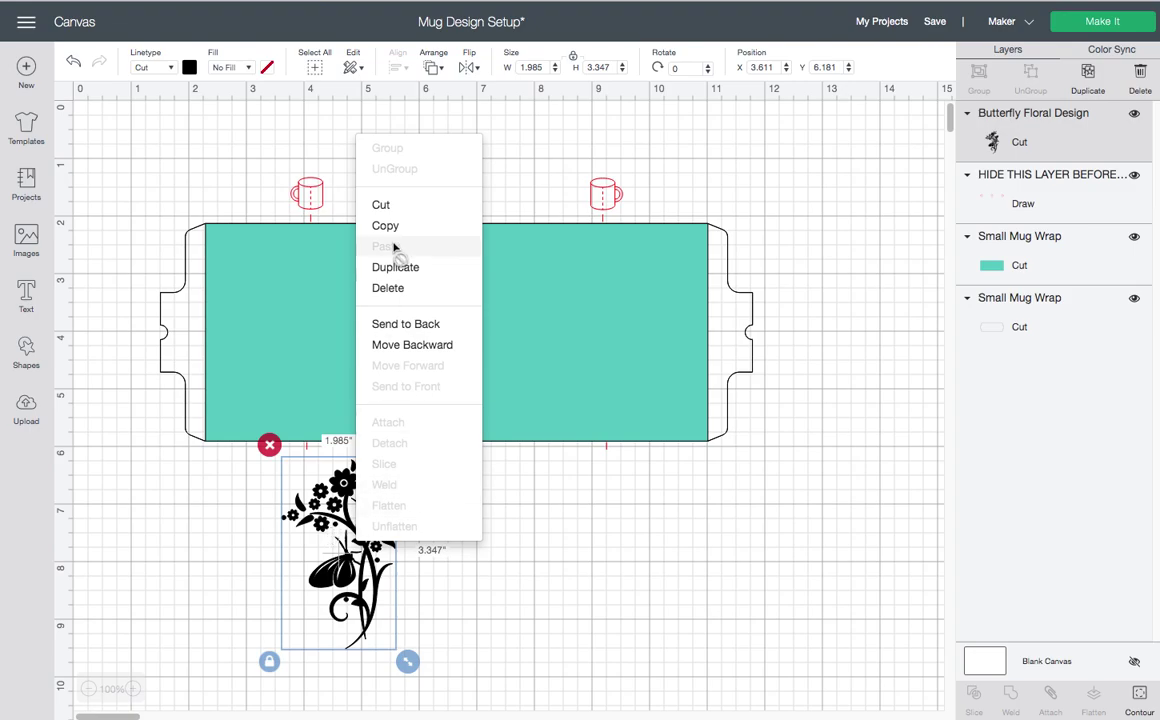
# Duplicate the butterfly floral design, set the copies side by side, and move one onto the wrap's left
pyautogui.click(396, 280)
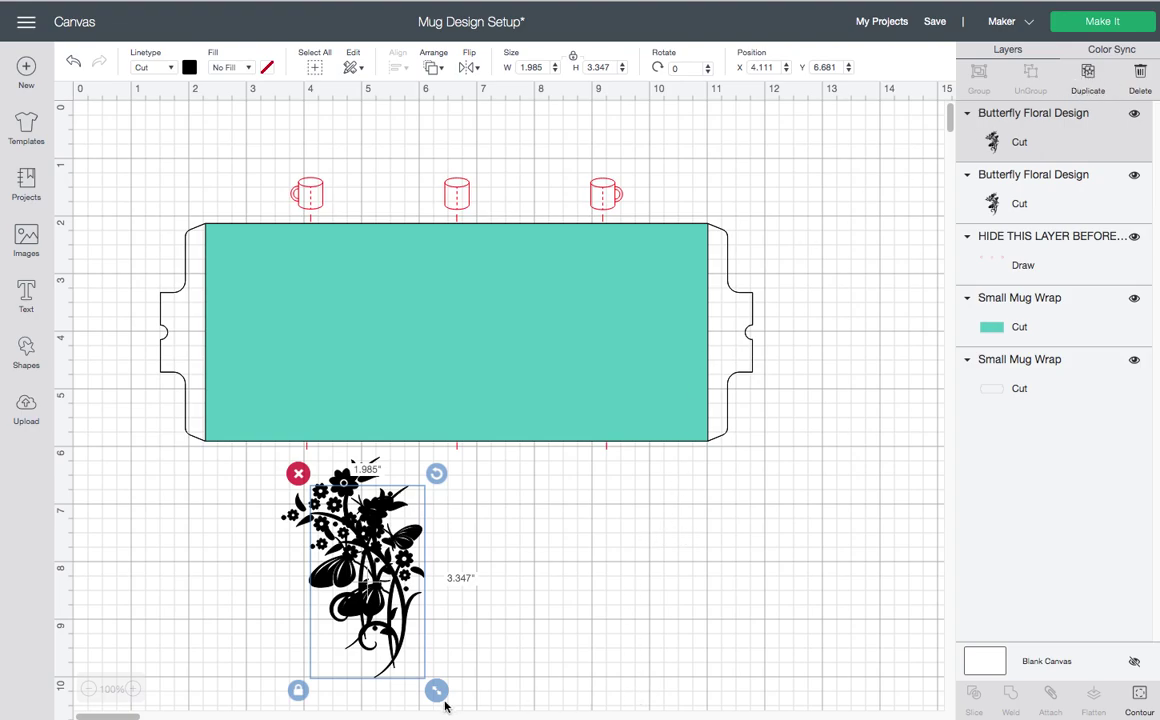
pyautogui.moveTo(366, 577); pyautogui.dragTo(561, 573)
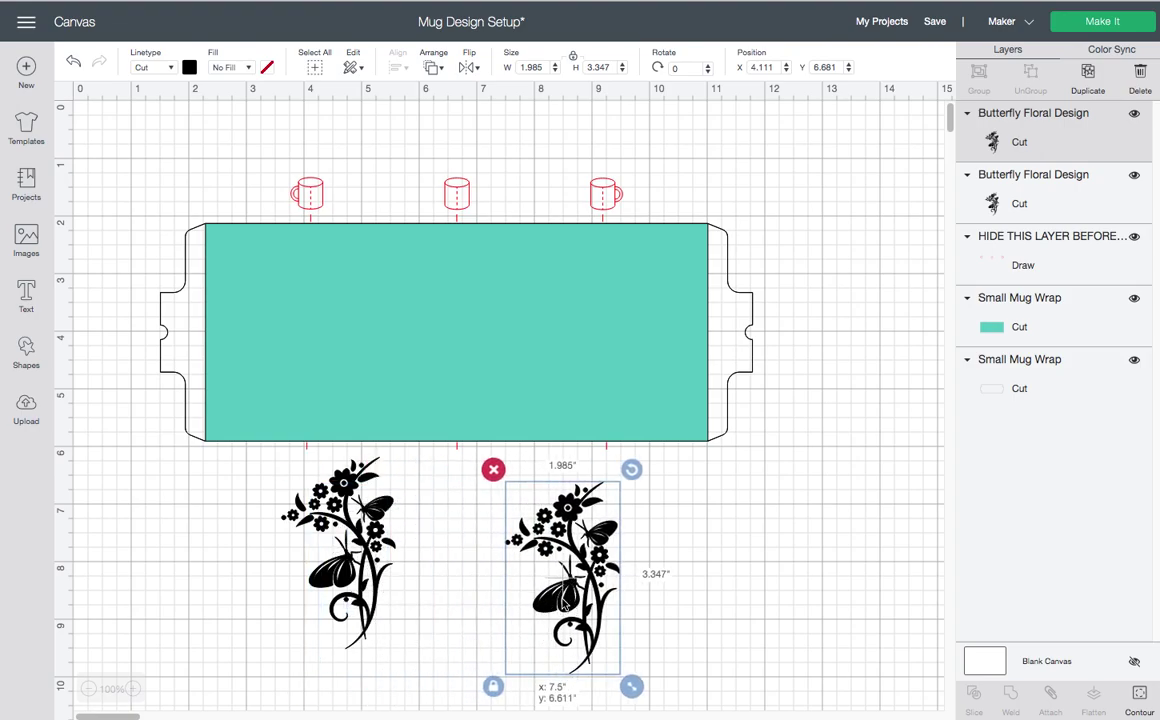
pyautogui.moveTo(366, 577); pyautogui.dragTo(388, 619)
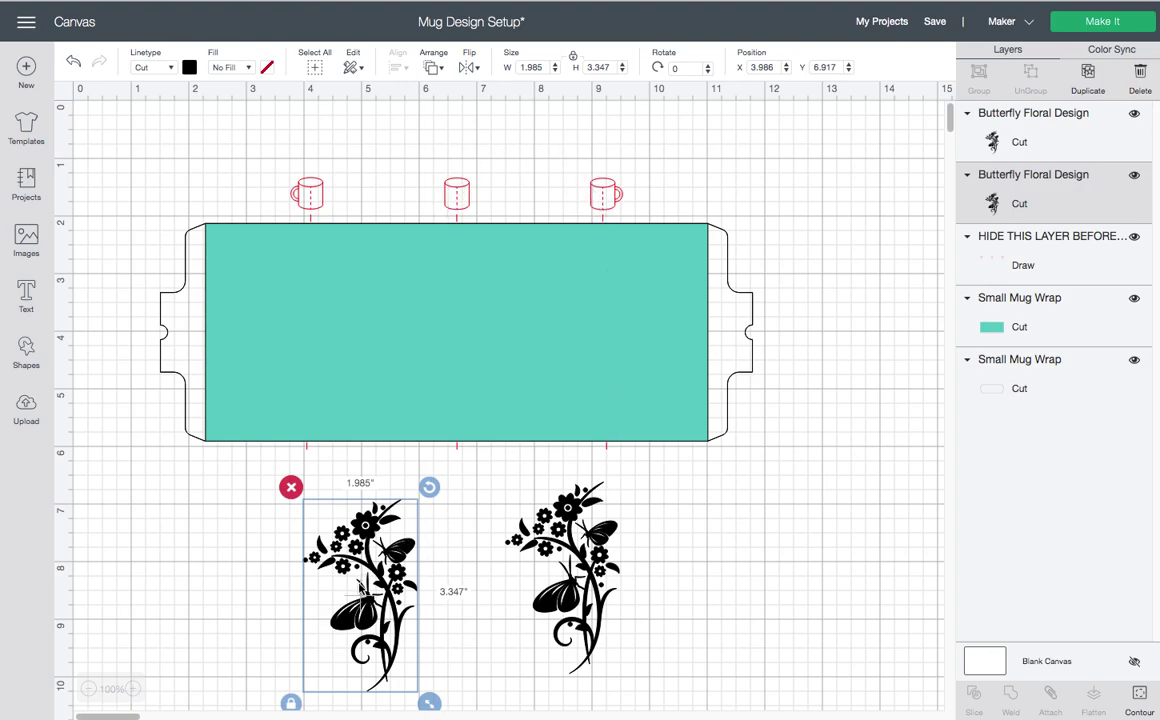
pyautogui.moveTo(356, 567); pyautogui.dragTo(305, 321)
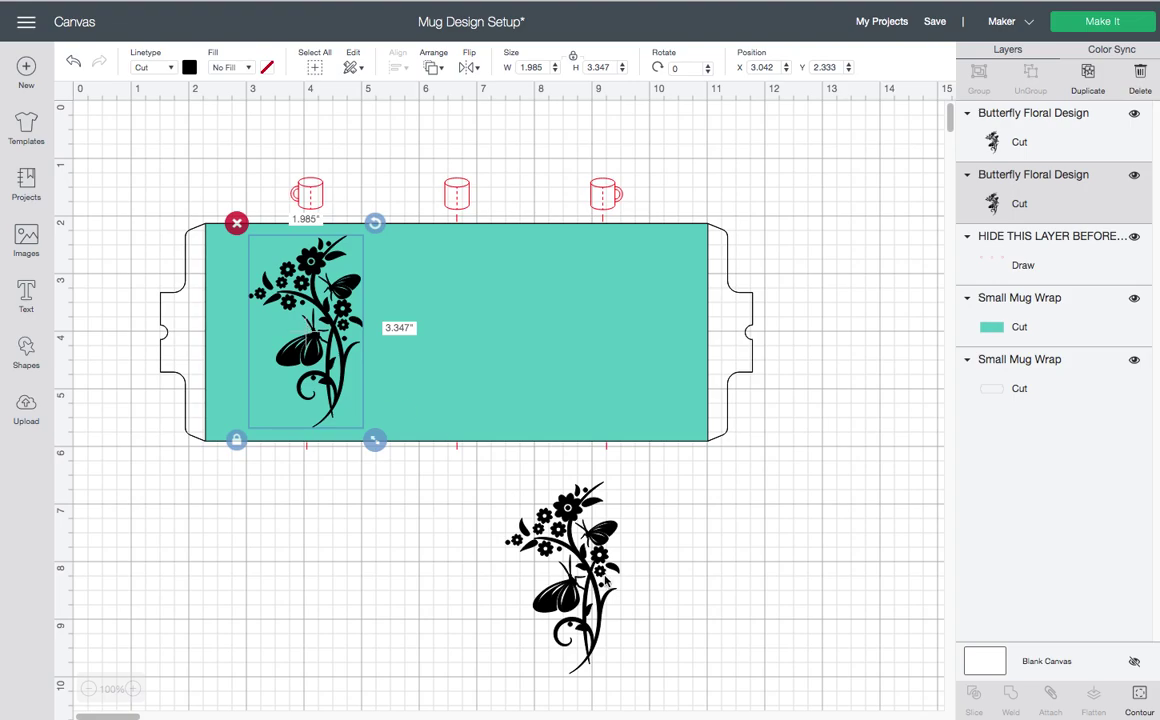
# Move the second floral design onto the wrap's right side and check its placement
pyautogui.moveTo(588, 598); pyautogui.dragTo(624, 354)
pyautogui.click(672, 558)
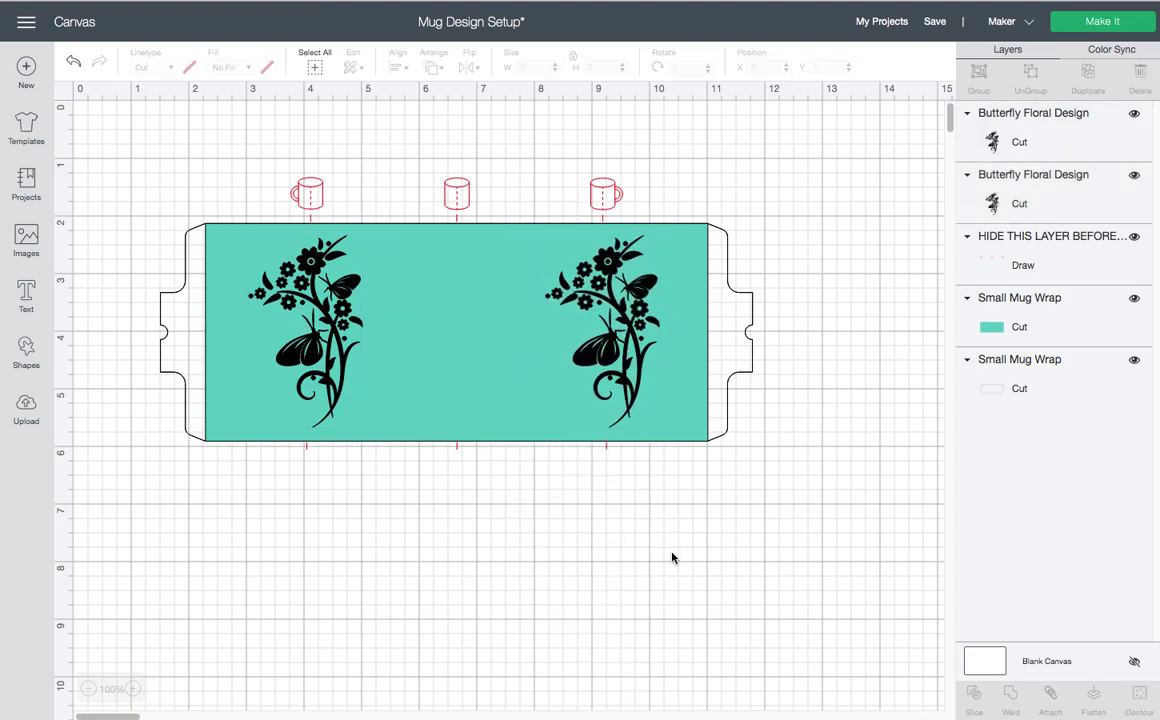
pyautogui.click(632, 398)
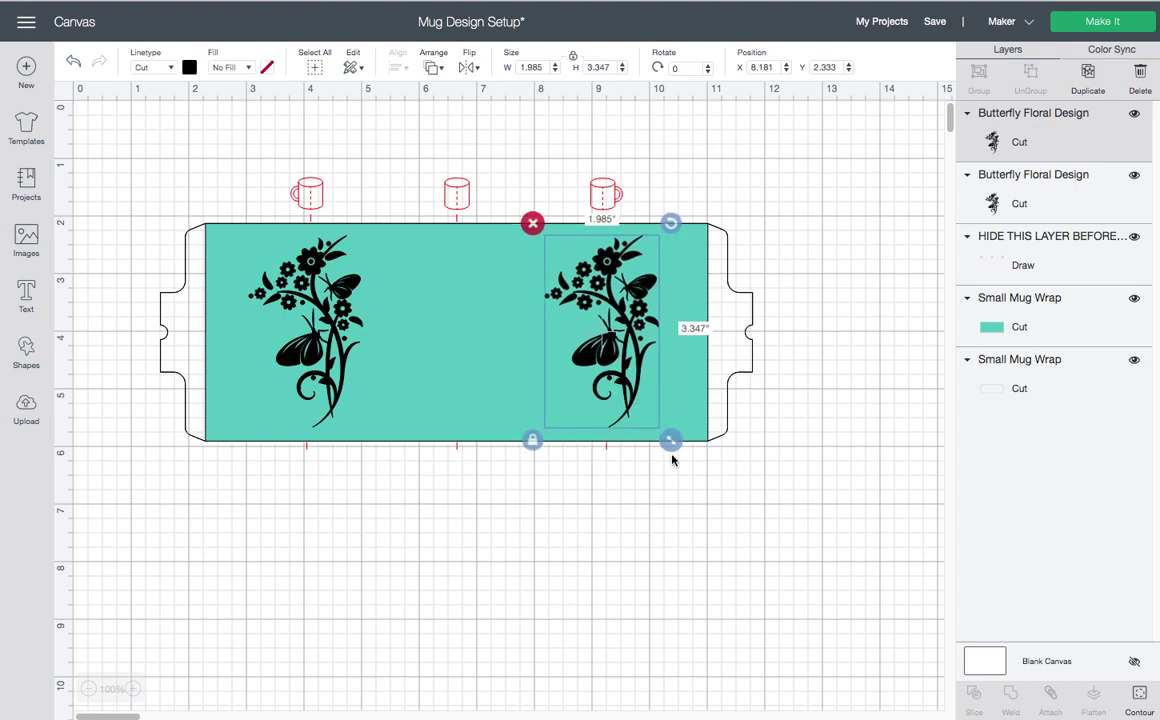
pyautogui.click(758, 565)
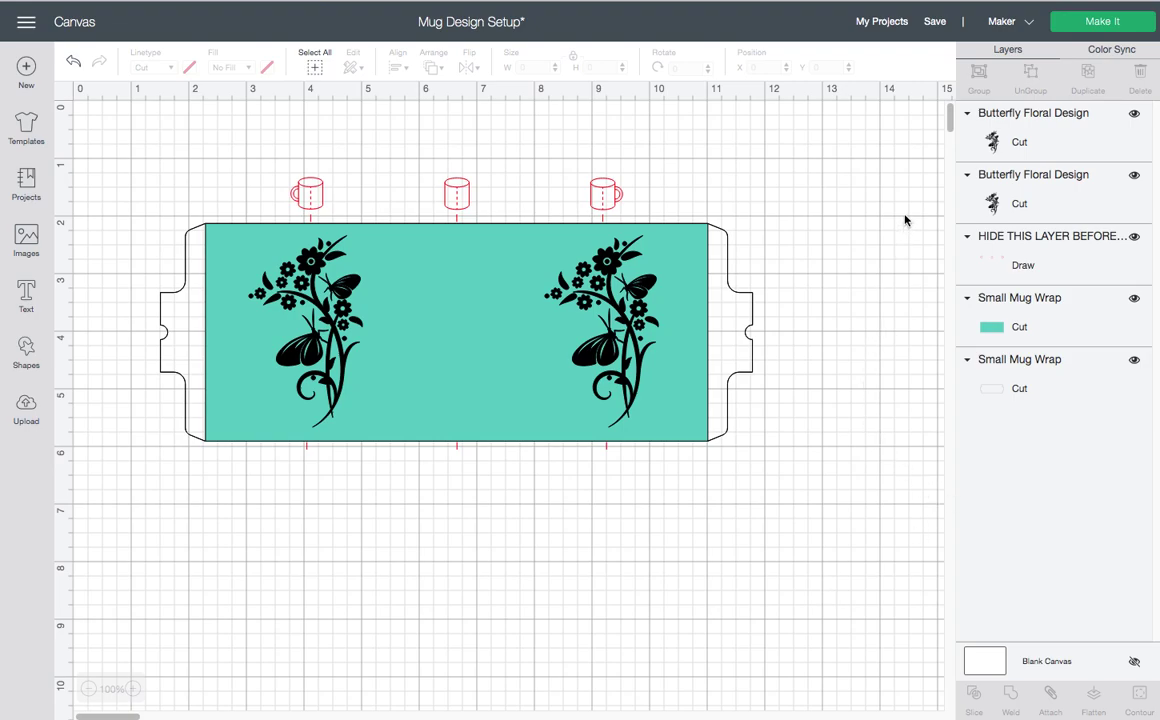
# Hide the mug guide draw layer and select the left butterfly floral design
pyautogui.click(1017, 258)
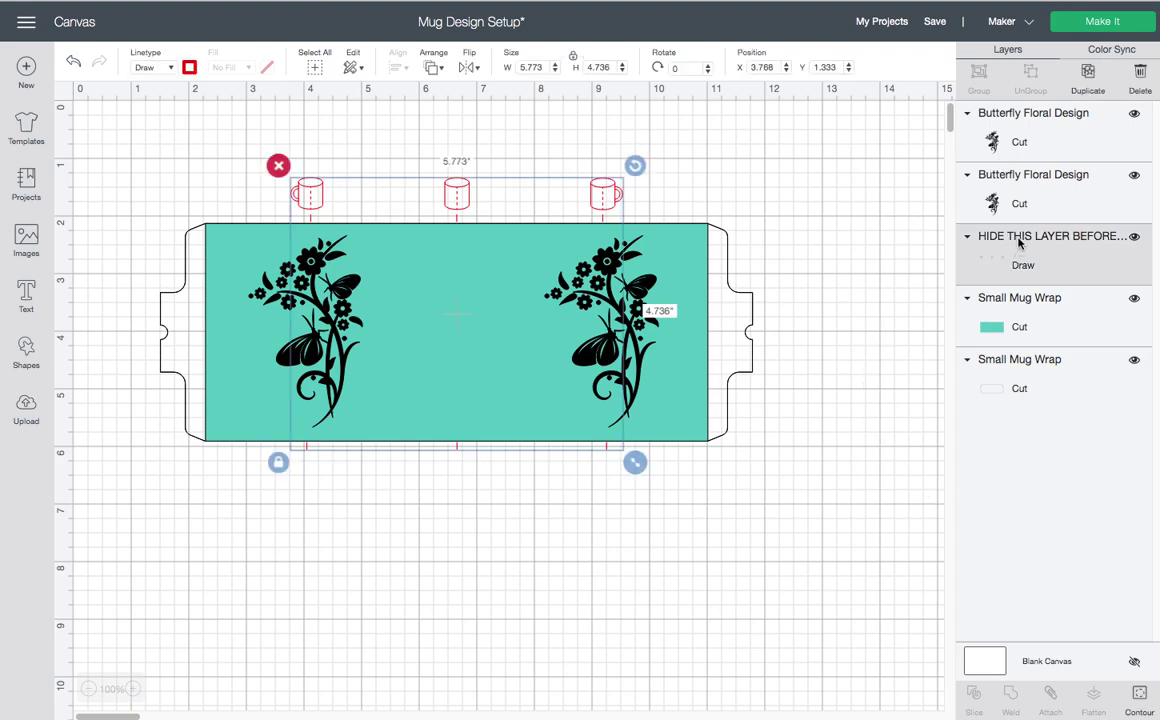
pyautogui.click(1134, 238)
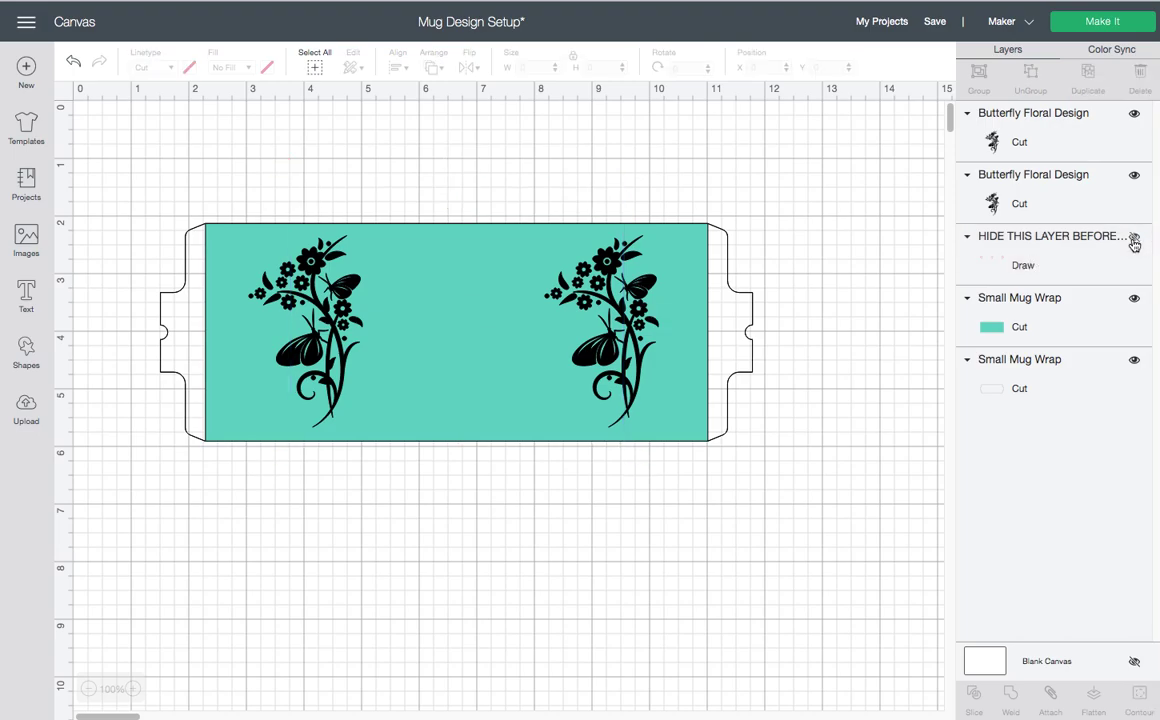
pyautogui.click(300, 313)
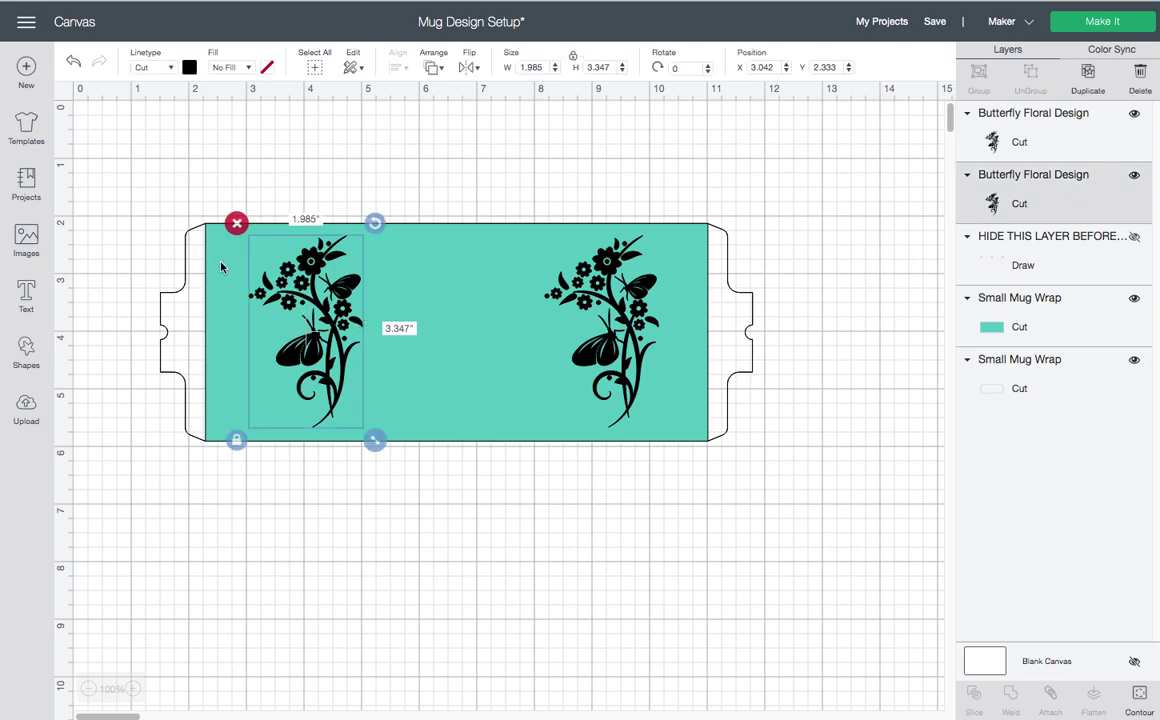
pyautogui.rightClick(333, 307)
# Make two more floral copies, line them up below the wrap, then box-select the wrap and its designs
pyautogui.click(370, 437)
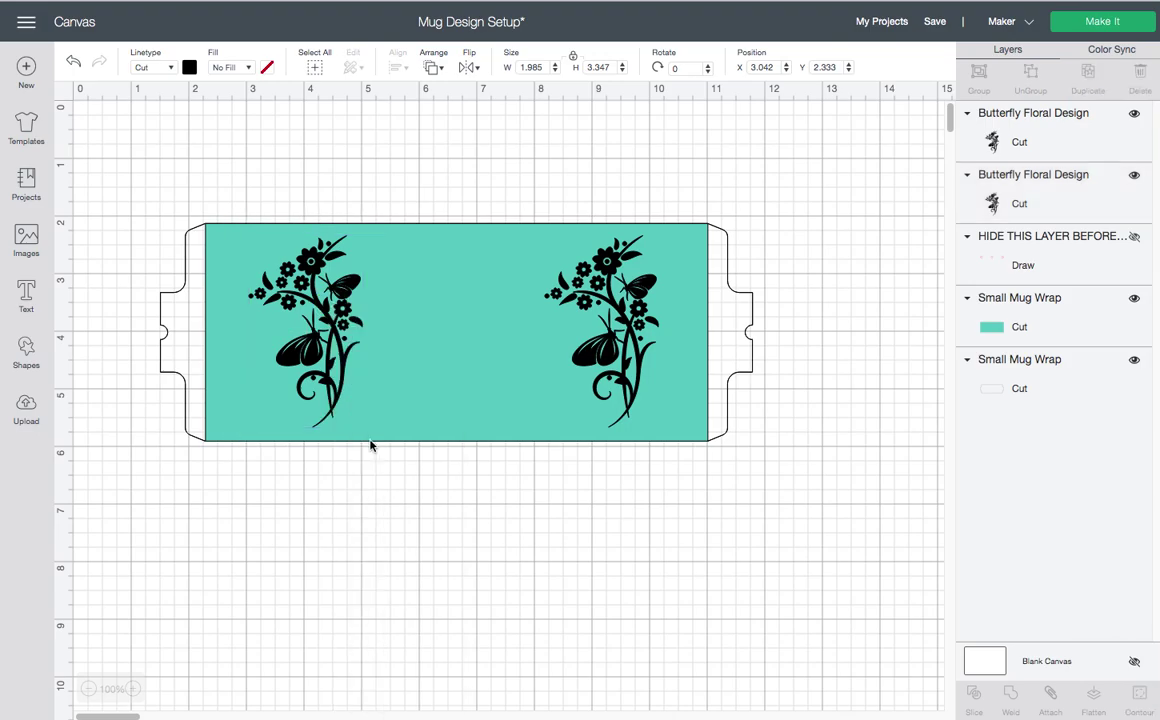
pyautogui.moveTo(325, 403); pyautogui.dragTo(606, 553)
pyautogui.rightClick(320, 558)
pyautogui.click(403, 292)
pyautogui.moveTo(340, 493); pyautogui.dragTo(340, 534)
pyautogui.moveTo(636, 588); pyautogui.dragTo(636, 616)
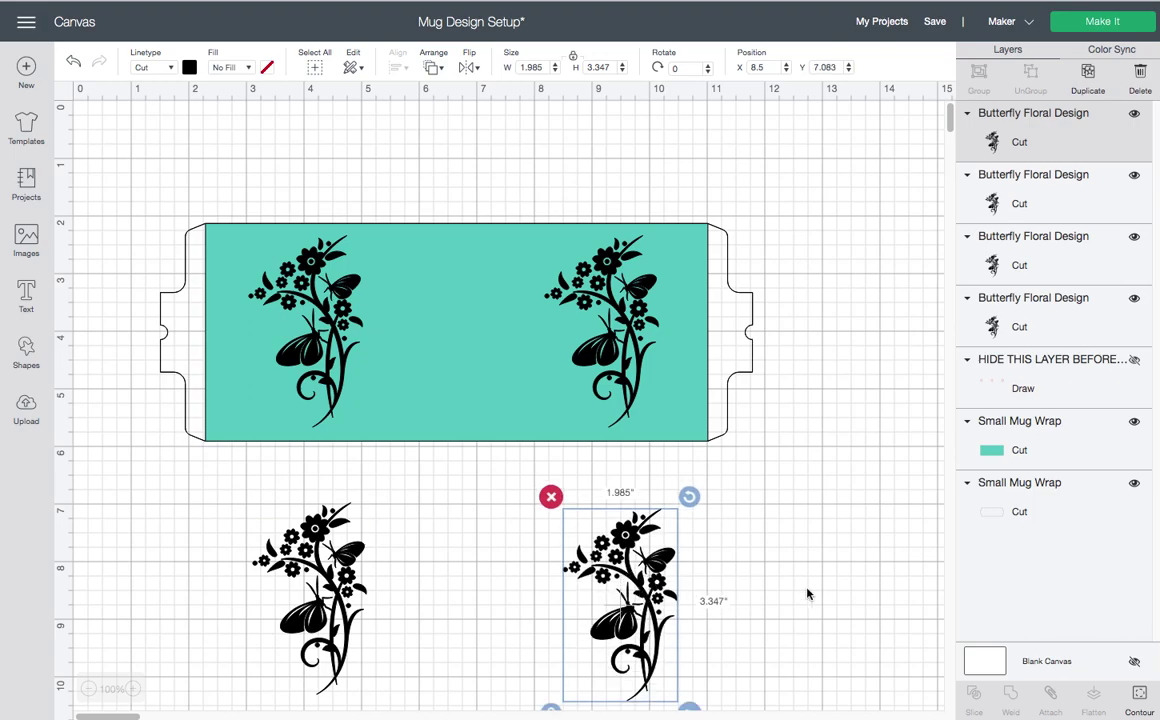
pyautogui.click(810, 598)
pyautogui.moveTo(133, 190); pyautogui.dragTo(801, 458)
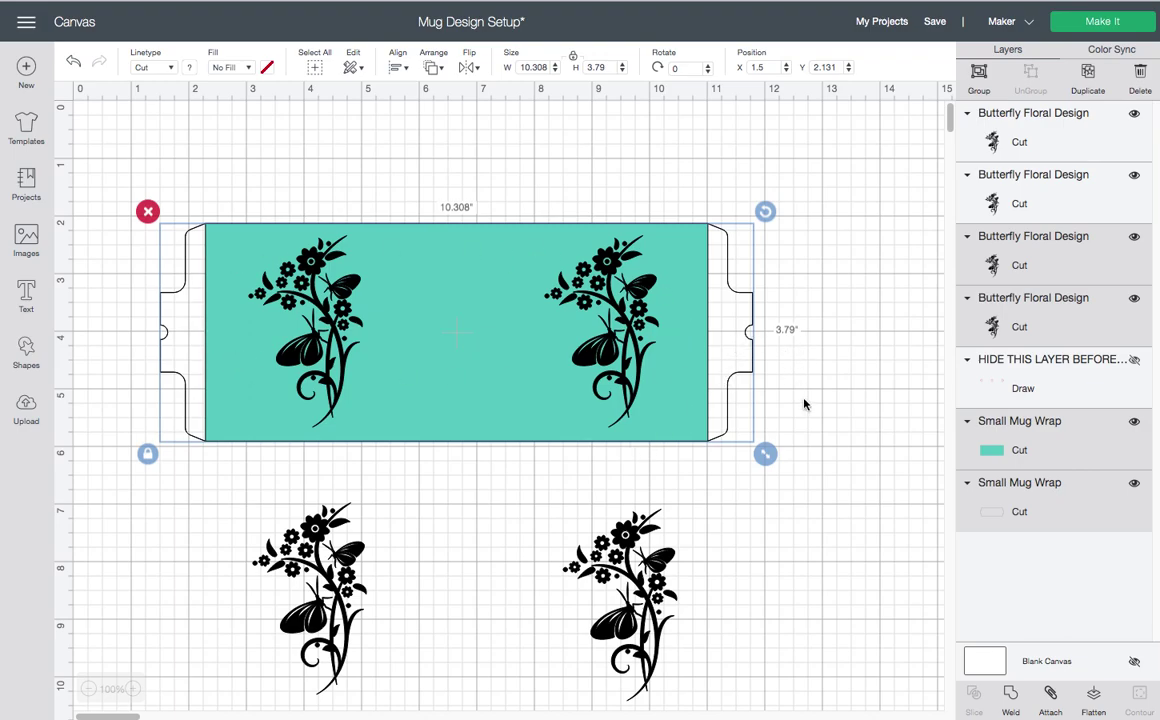
# Attach the two floral designs to the teal wrap, then select the lower-left black floral copy
pyautogui.click(1050, 694)
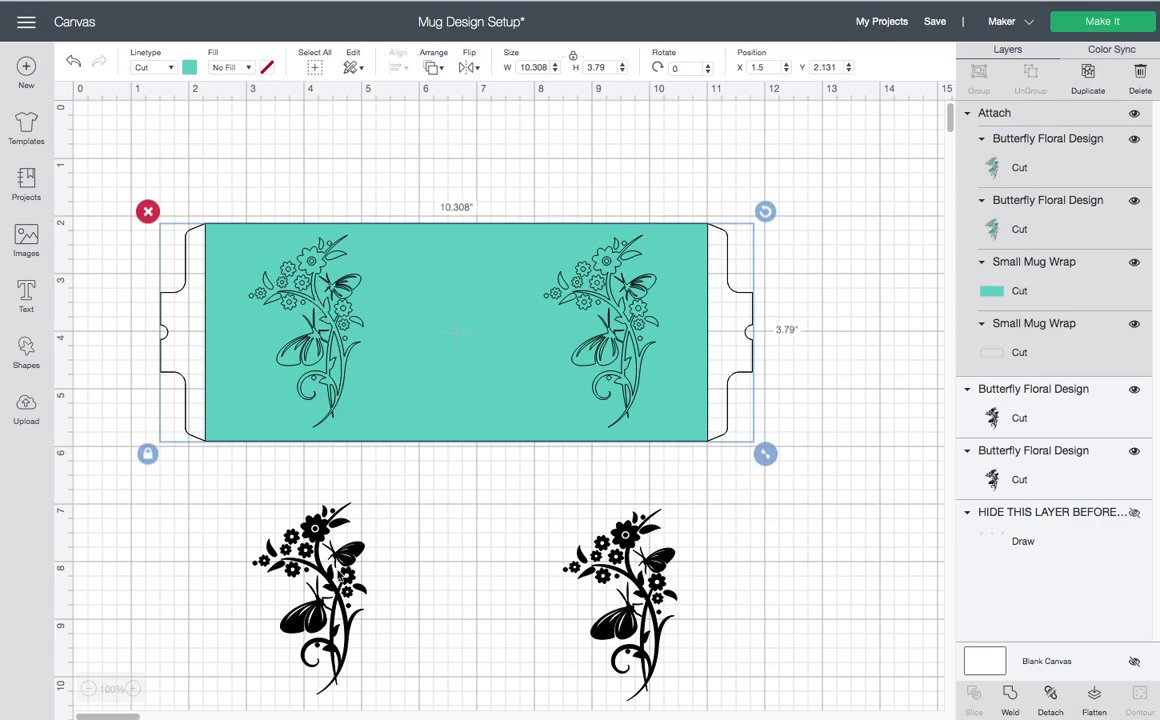
pyautogui.click(309, 524)
# Color the lower-left floral copy pink and the lower-right floral copy purple
pyautogui.click(611, 627)
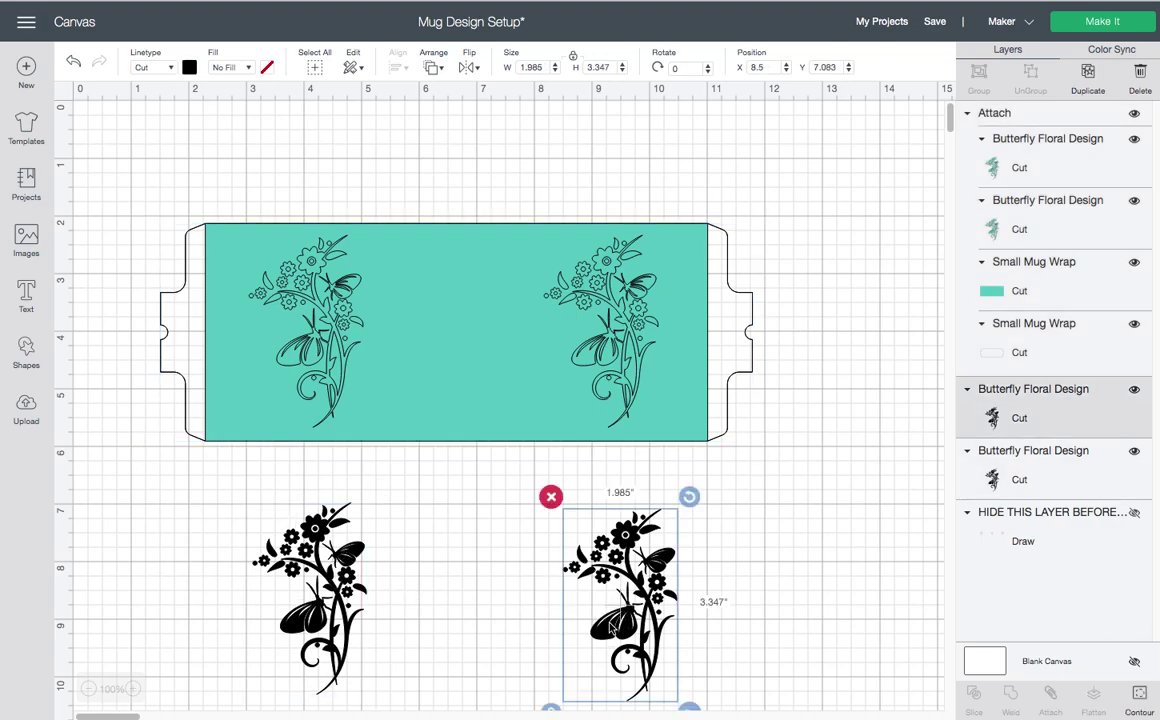
pyautogui.click(331, 541)
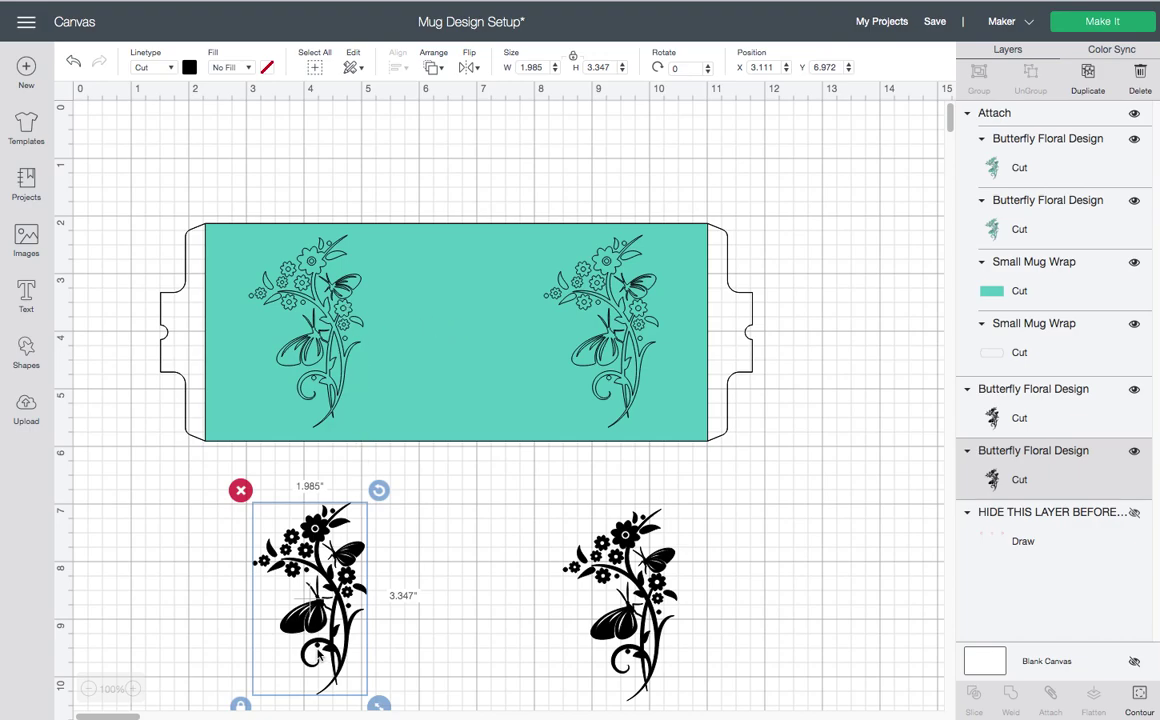
pyautogui.click(190, 69)
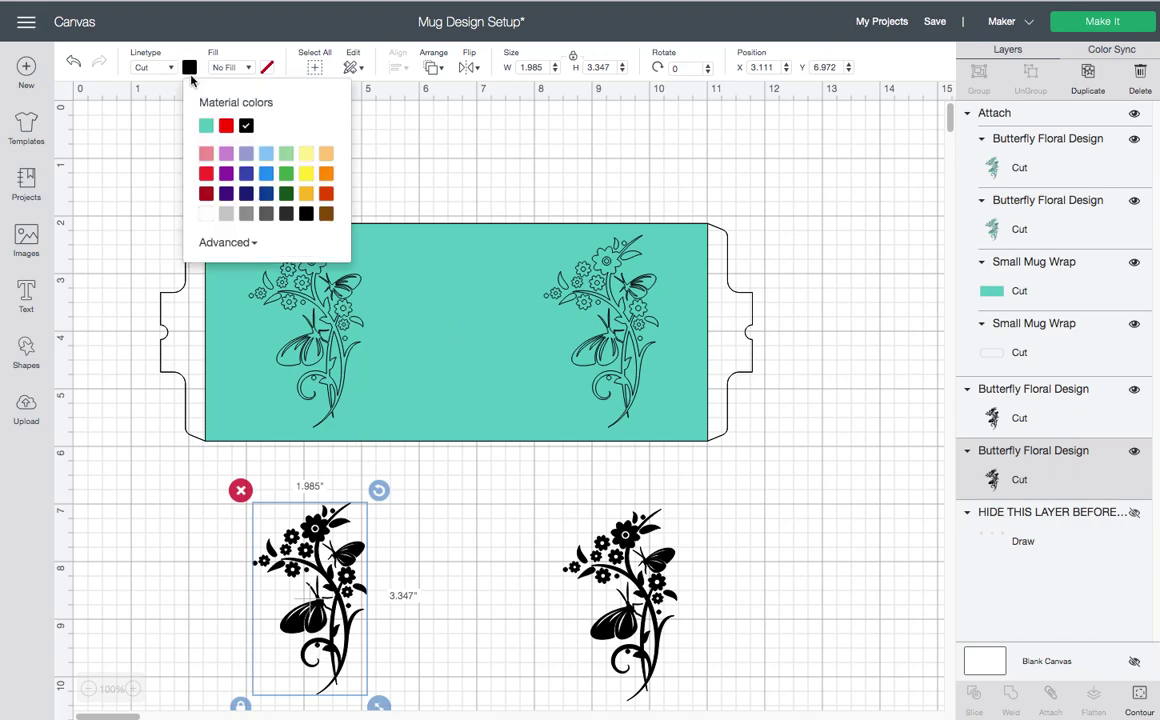
pyautogui.click(206, 154)
pyautogui.click(665, 655)
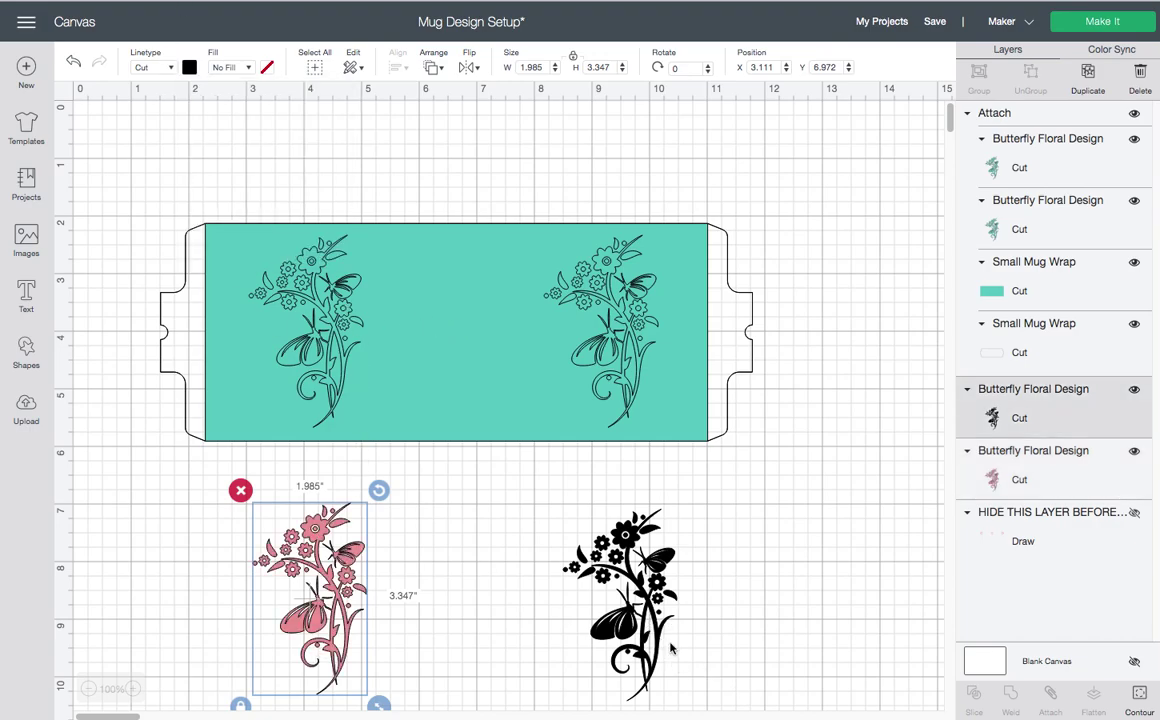
pyautogui.click(189, 67)
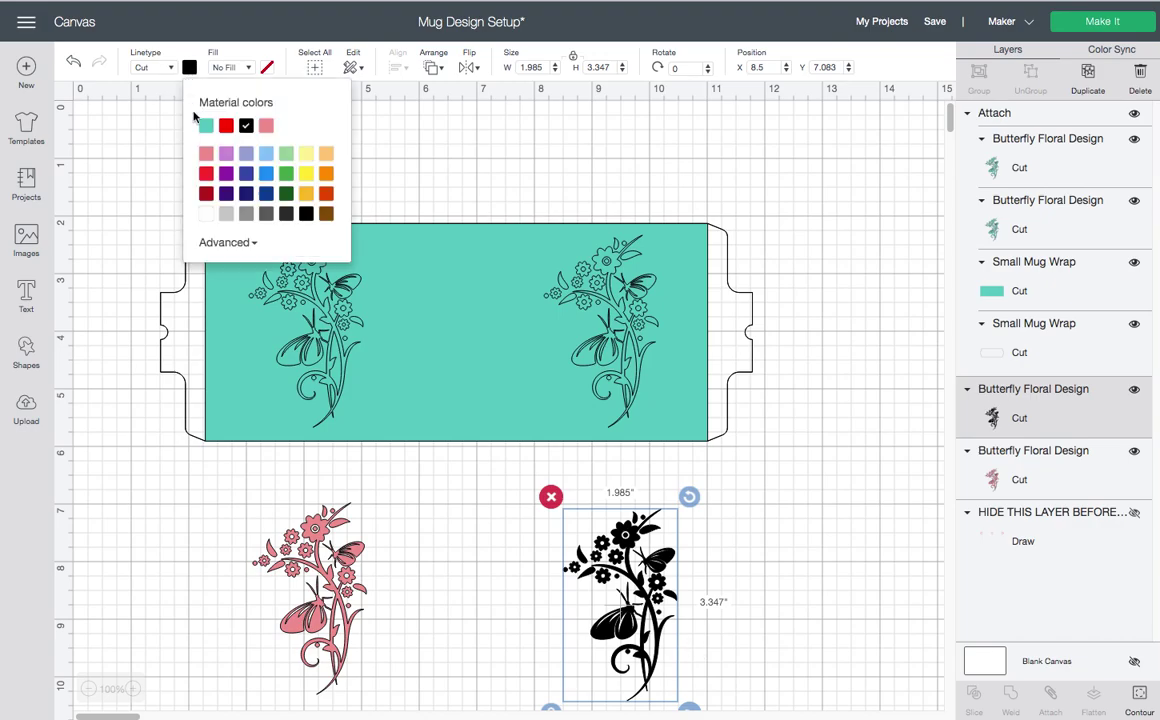
pyautogui.click(226, 154)
# Nudge the pink floral design up slightly and send the project to the cut mats
pyautogui.click(694, 468)
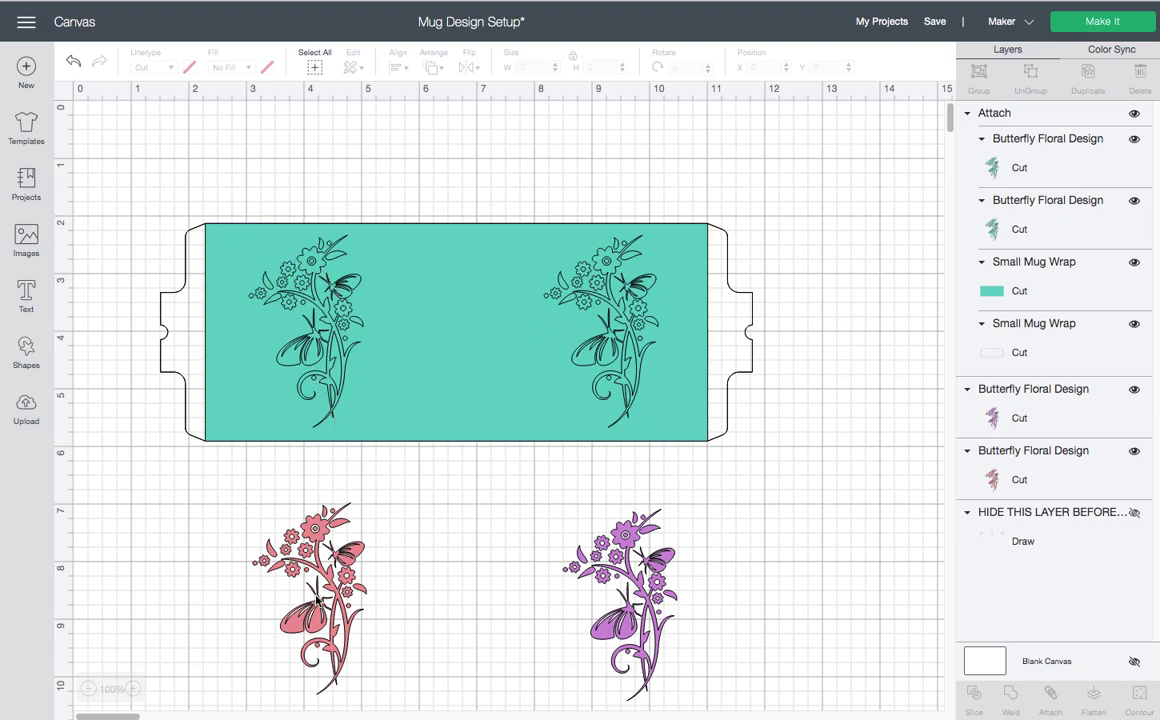
pyautogui.moveTo(338, 588)
pyautogui.mouseDown()
pyautogui.moveTo(376, 600)
pyautogui.moveTo(335, 360)
pyautogui.moveTo(333, 593)
pyautogui.mouseUp()
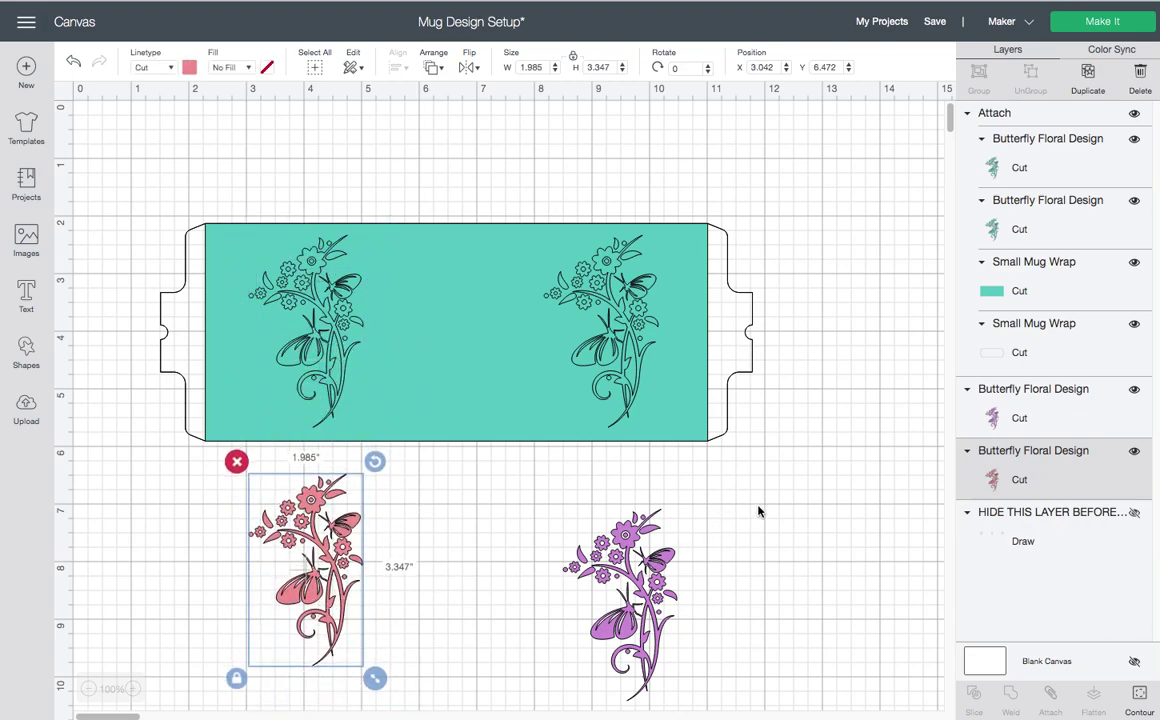
pyautogui.click(1080, 22)
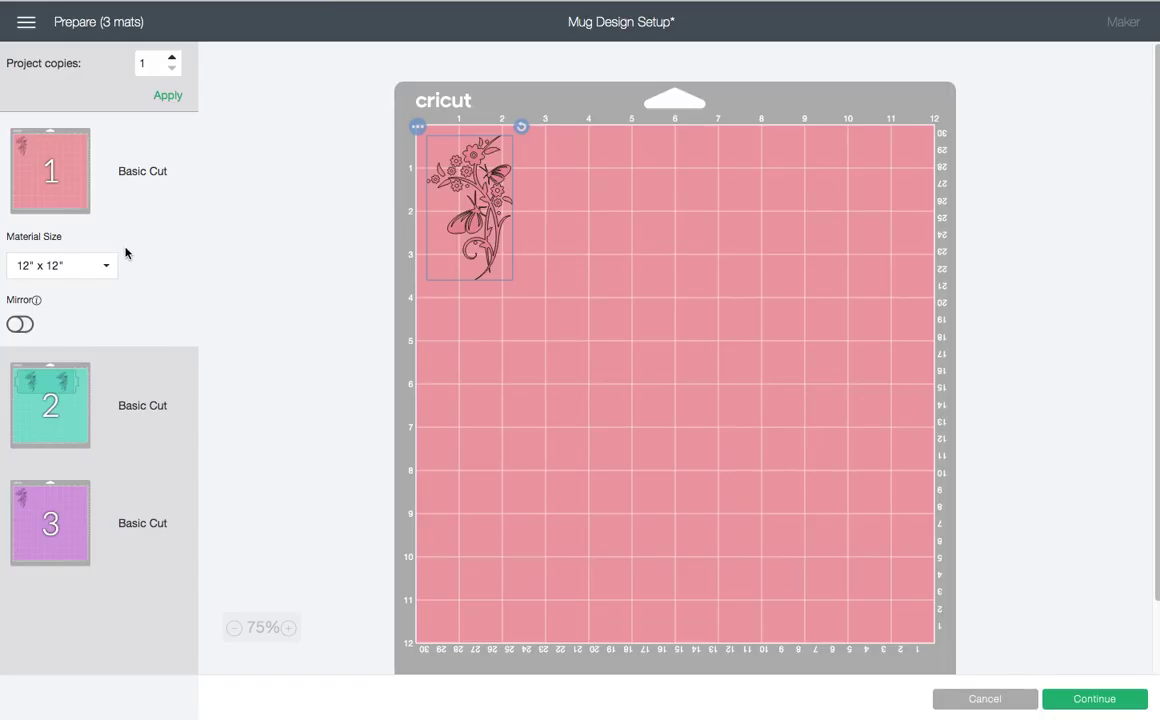
pyautogui.click(70, 383)
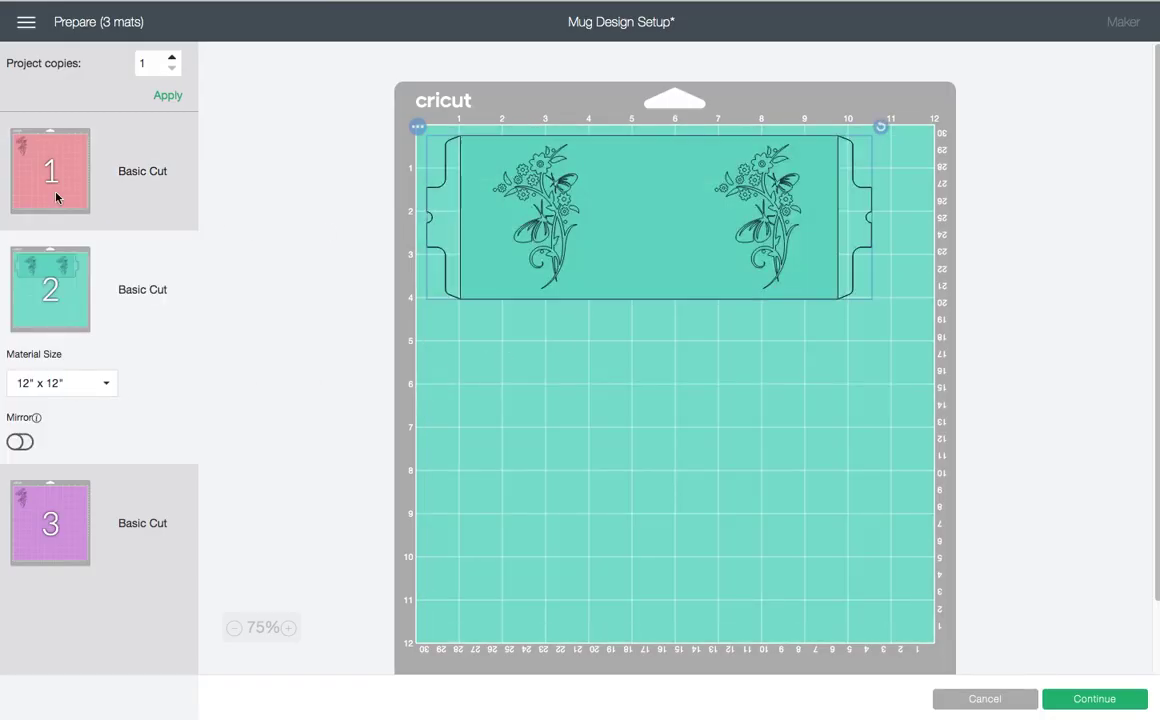
pyautogui.click(51, 174)
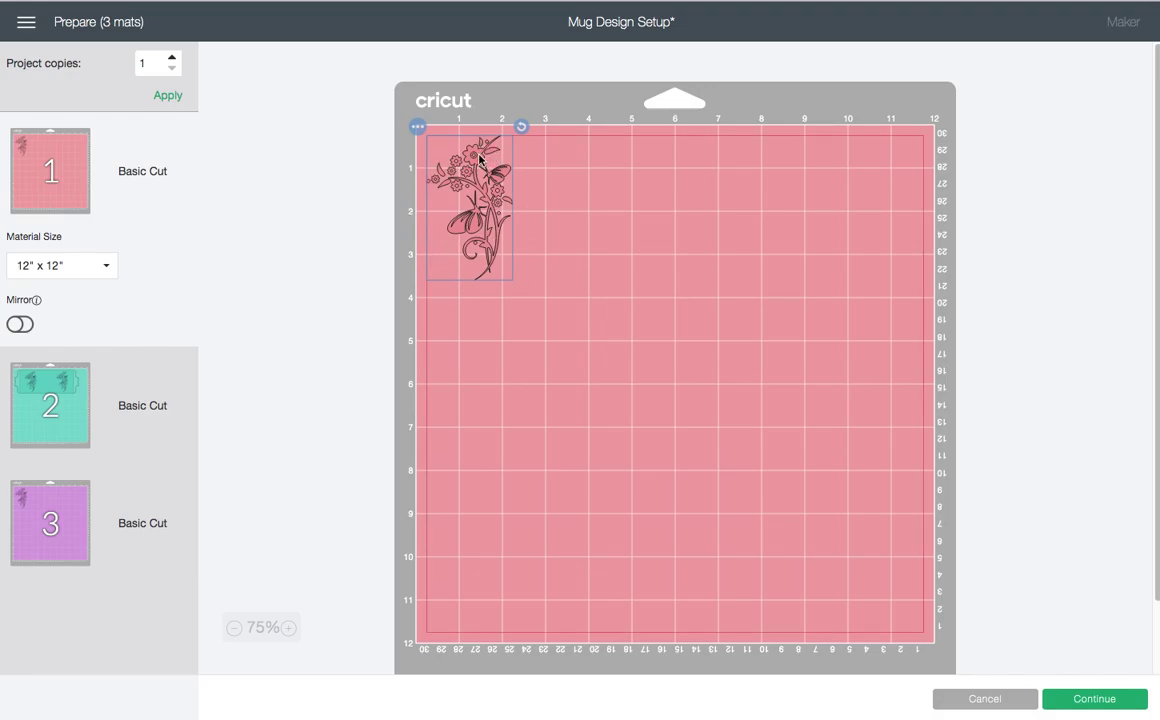
pyautogui.click(60, 408)
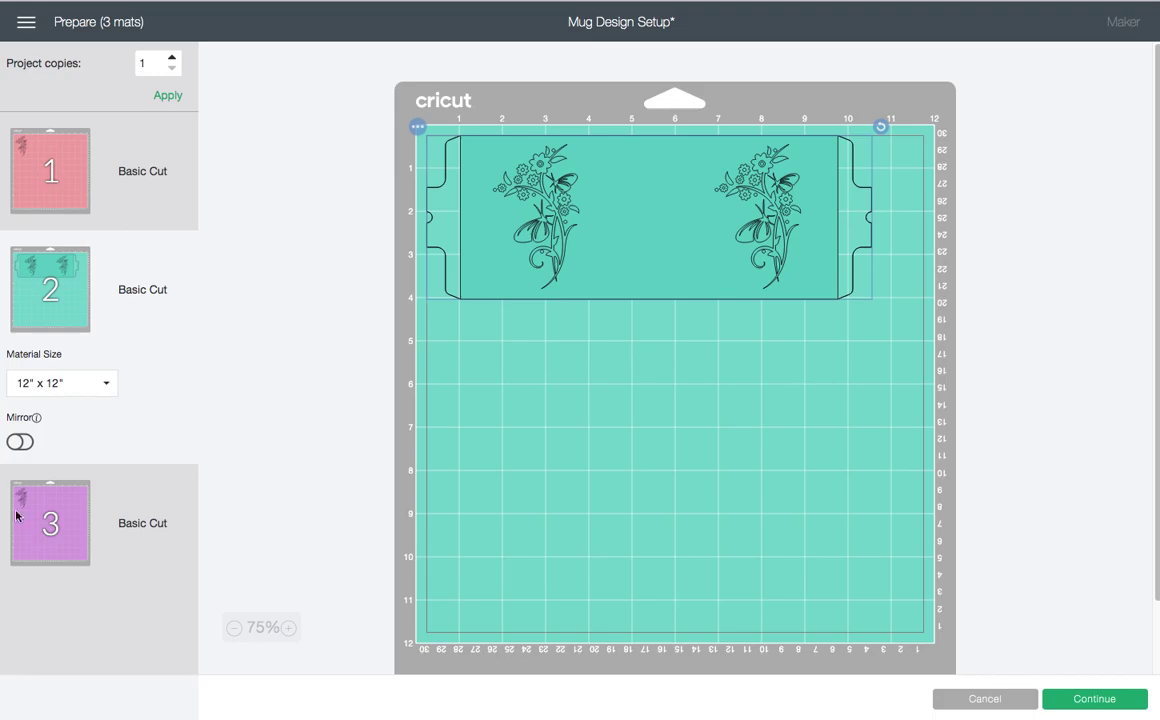
pyautogui.click(70, 540)
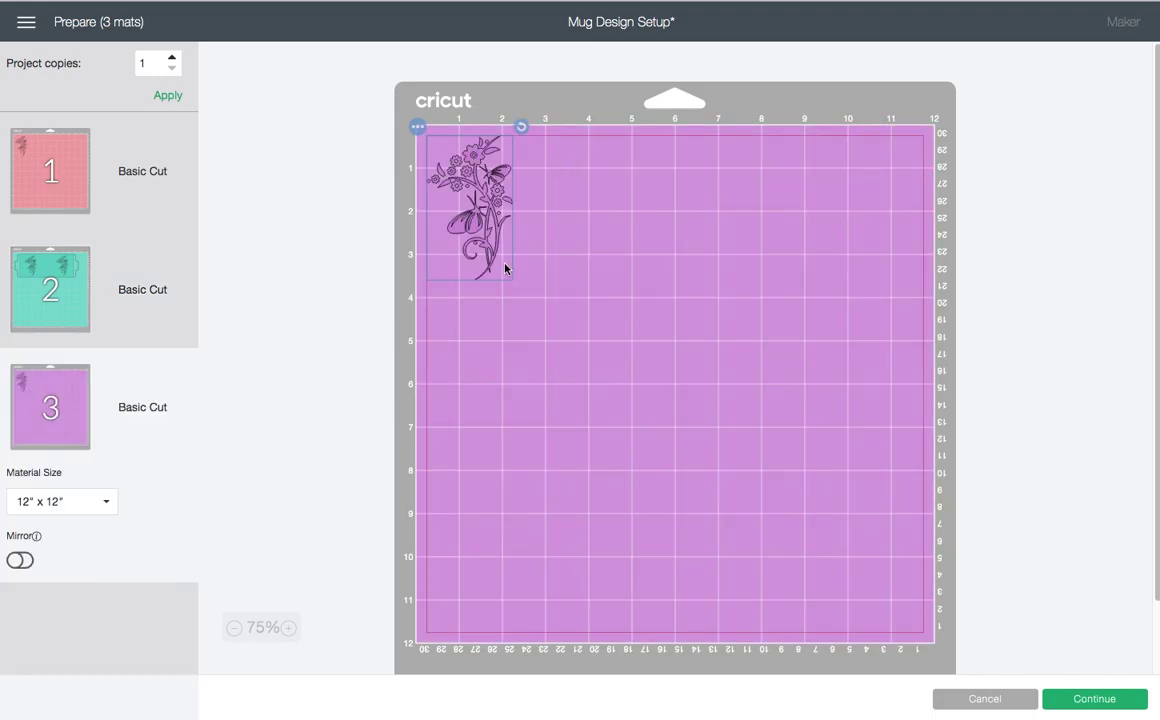
pyautogui.click(86, 192)
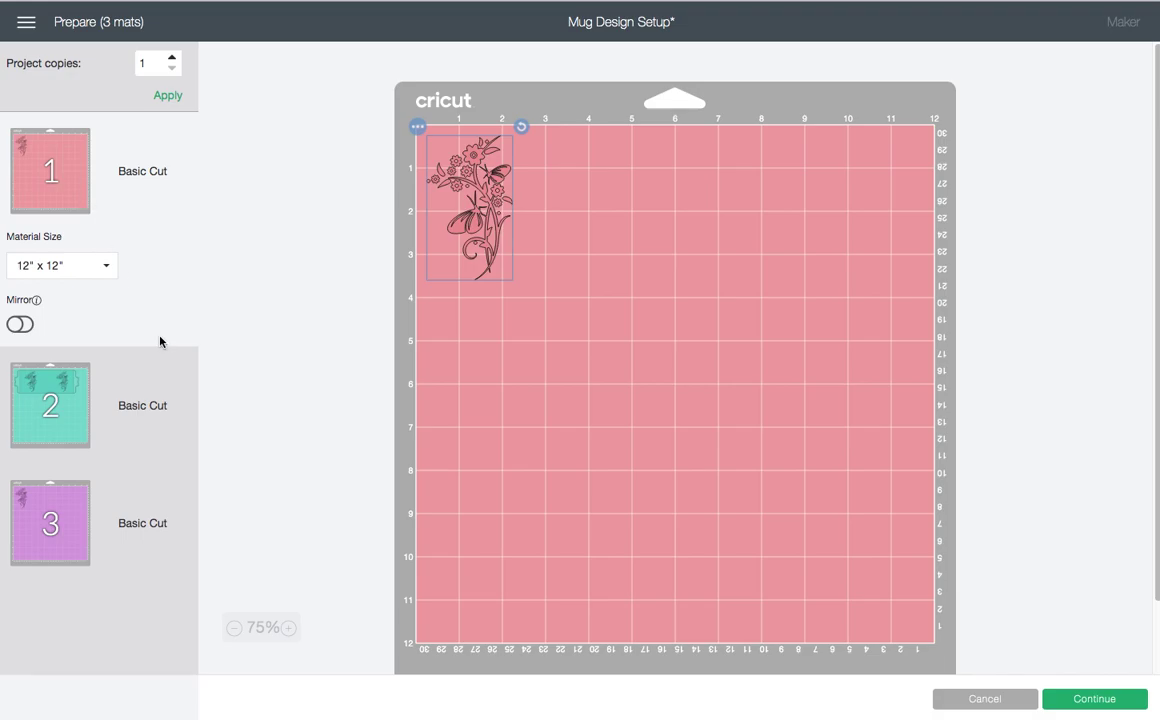
# Turn on Mirror for the pink, teal and purple mats, then recheck the pink mat
pyautogui.click(28, 328)
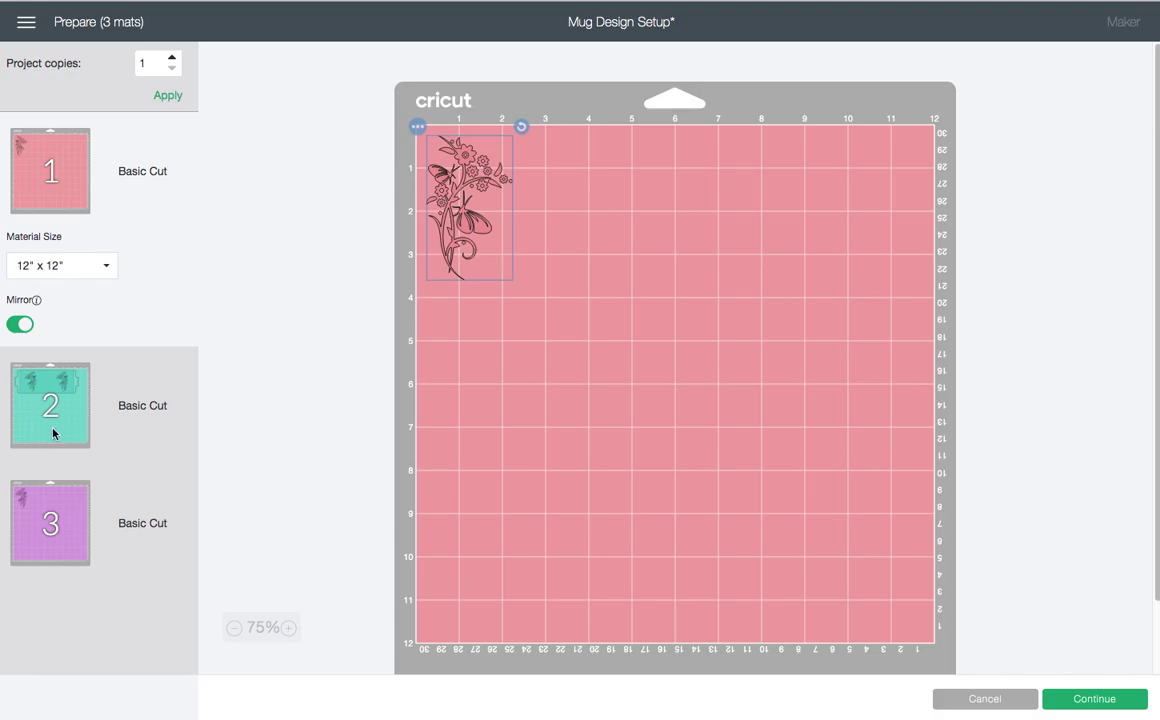
pyautogui.click(48, 393)
pyautogui.click(29, 444)
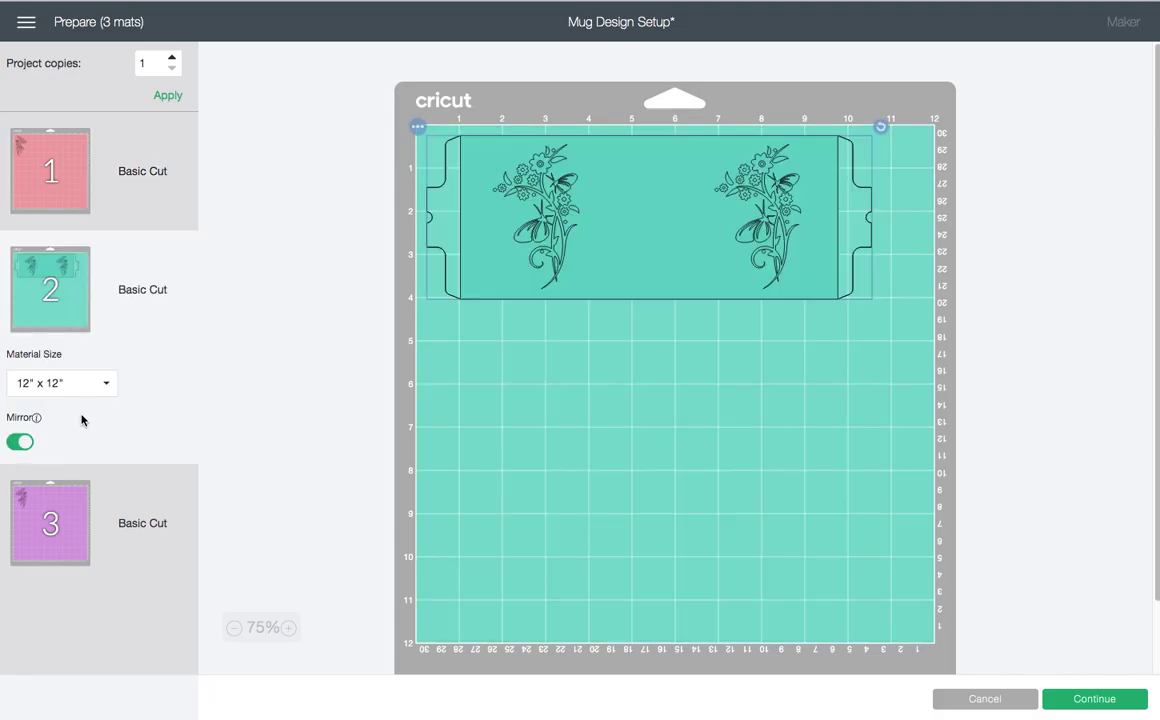
pyautogui.click(67, 537)
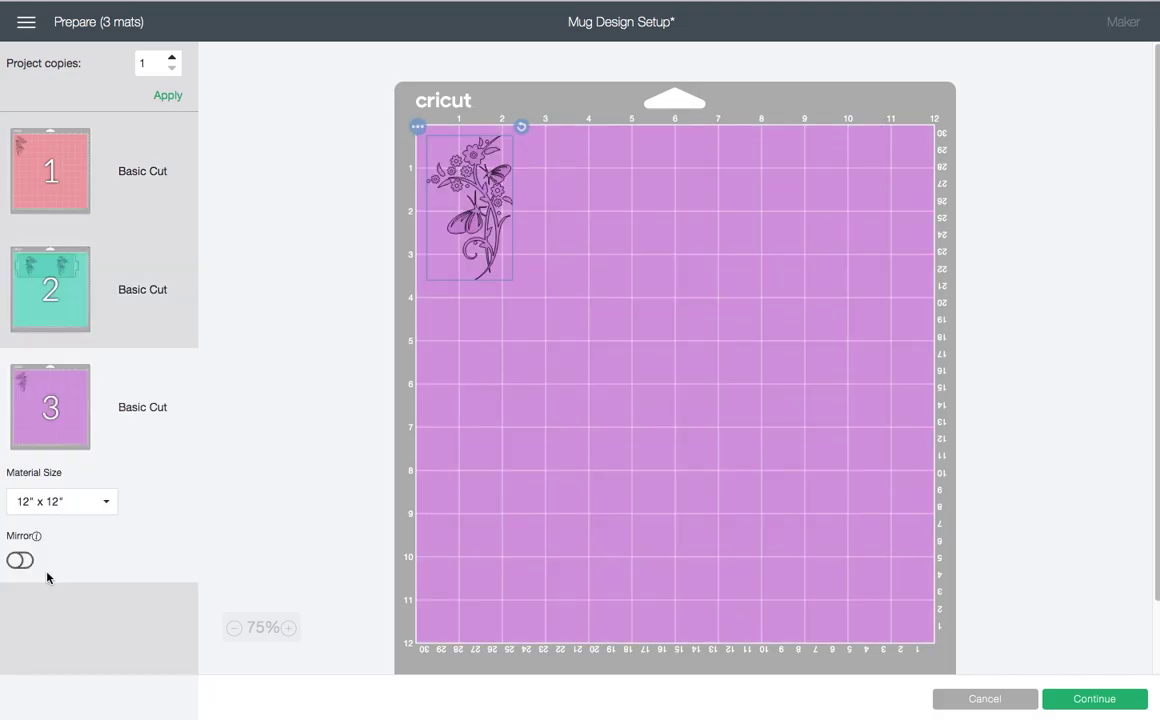
pyautogui.click(27, 559)
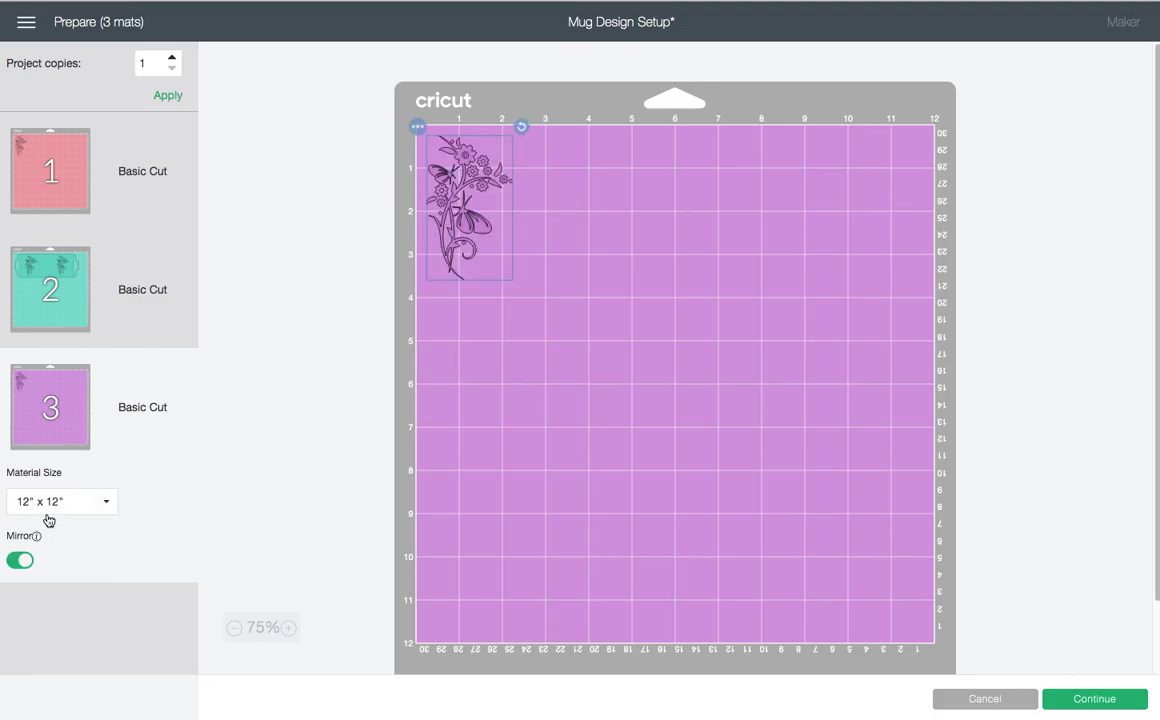
pyautogui.click(41, 158)
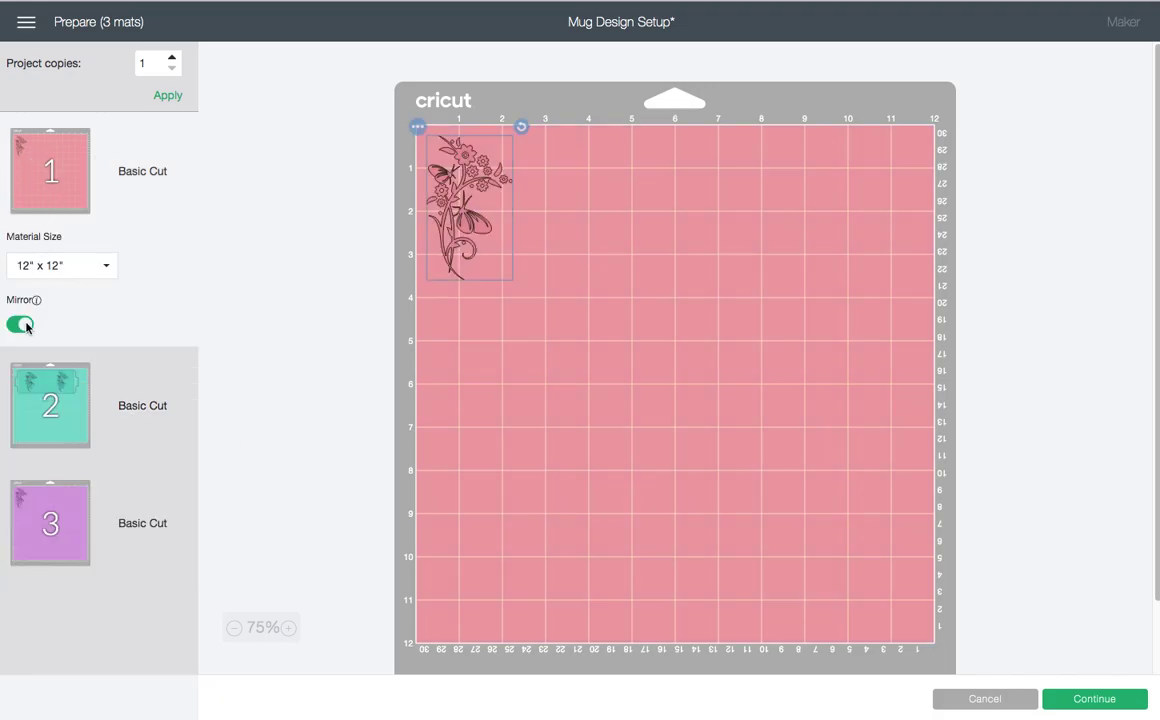